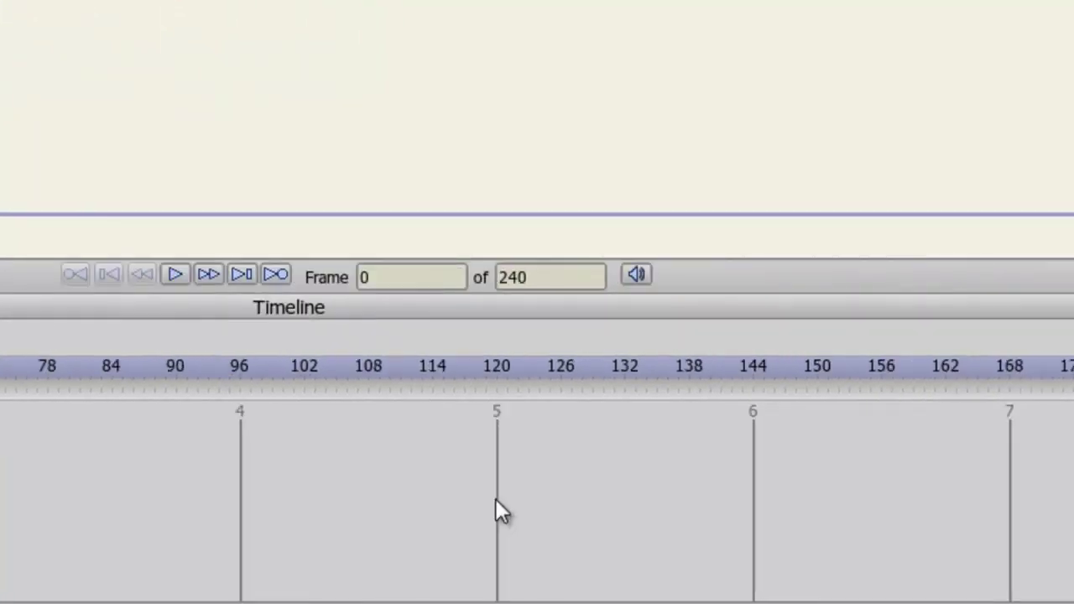
Step: Scroll the timeline to show the ball's keyframes spaced every 12 frames from frame 0
{"action": "scroll", "coordinate": [6, 501], "scroll_direction": "up", "scroll_amount": 1}
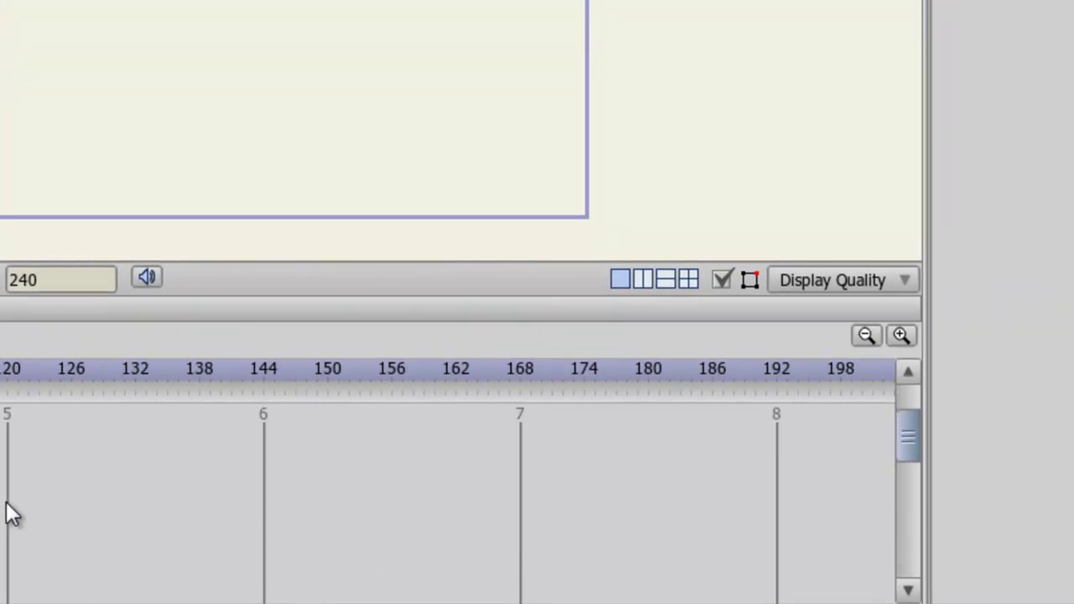
{"action": "scroll", "coordinate": [6, 503], "scroll_direction": "up", "scroll_amount": 2}
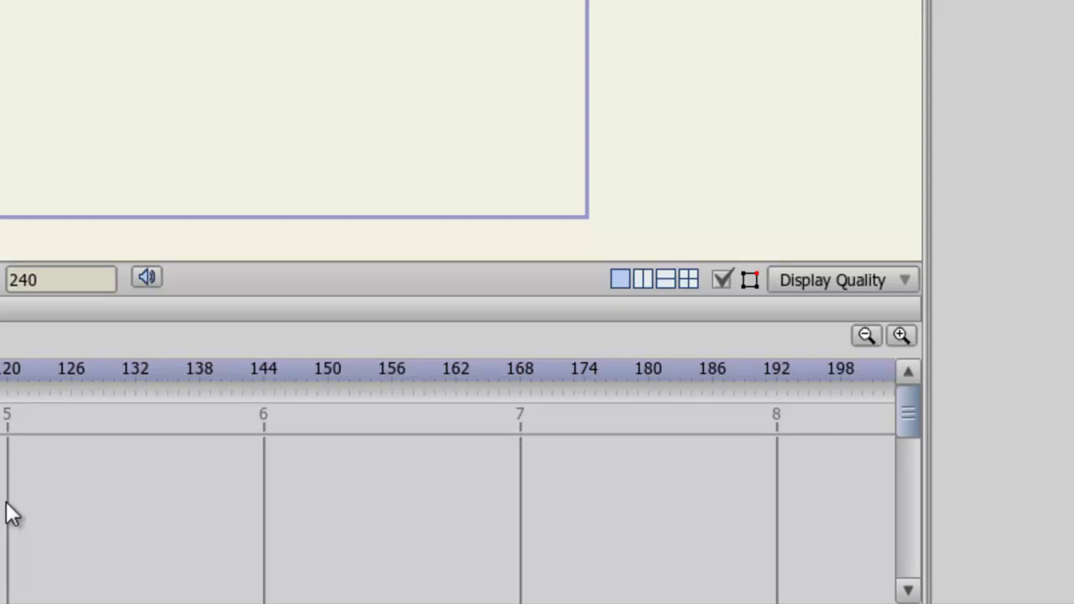
{"action": "scroll", "coordinate": [6, 502], "scroll_direction": "down", "scroll_amount": 3}
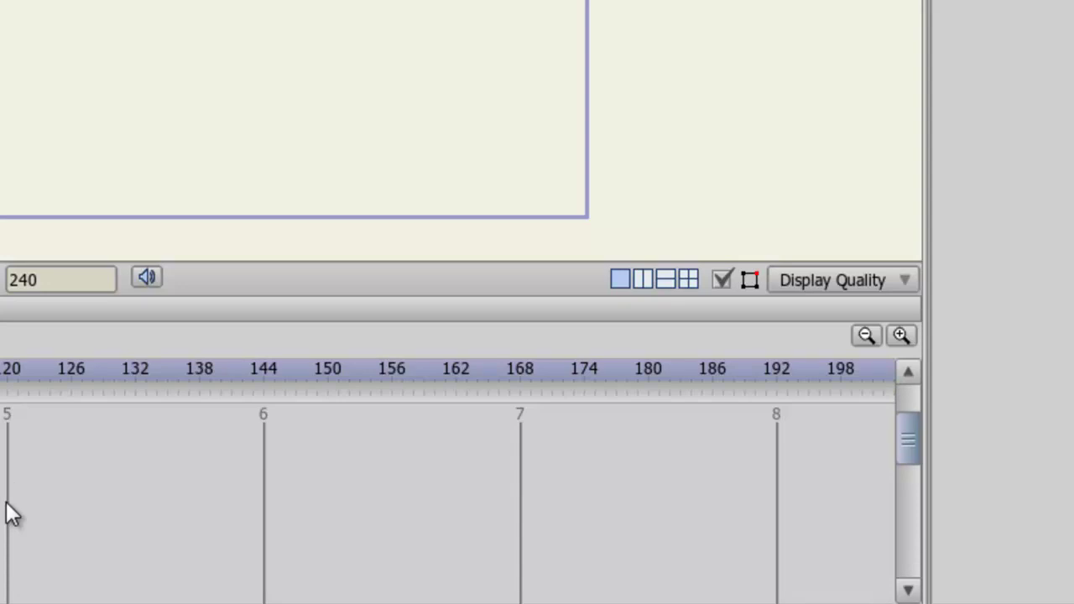
{"action": "scroll", "coordinate": [6, 503], "scroll_direction": "up", "scroll_amount": 3}
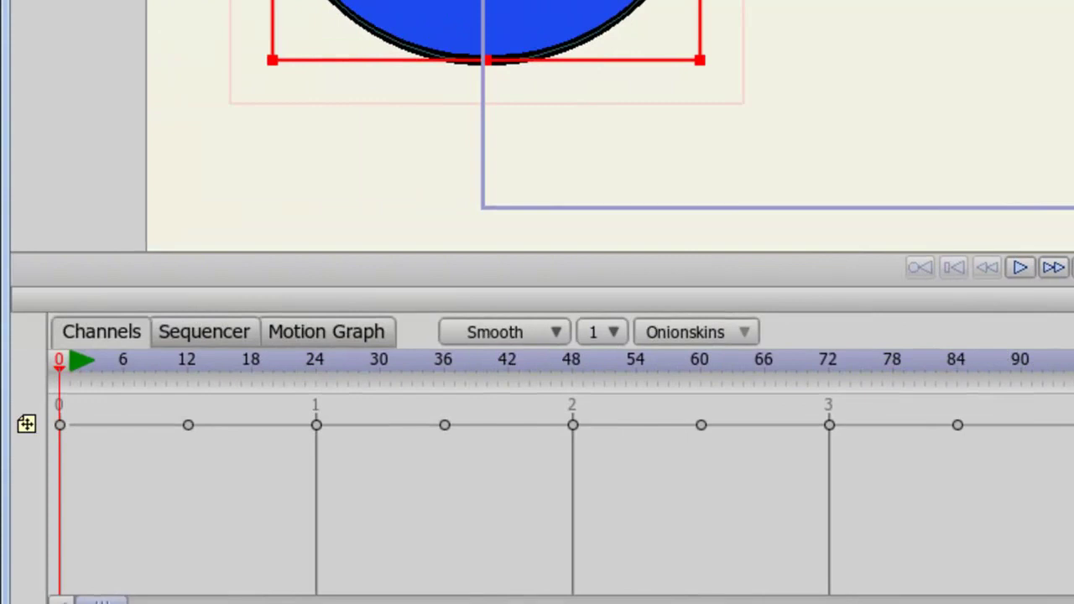
Step: Play the bowling ball animation, stop at frame 29, and scroll the timeline back and forth
{"action": "key", "text": "space"}
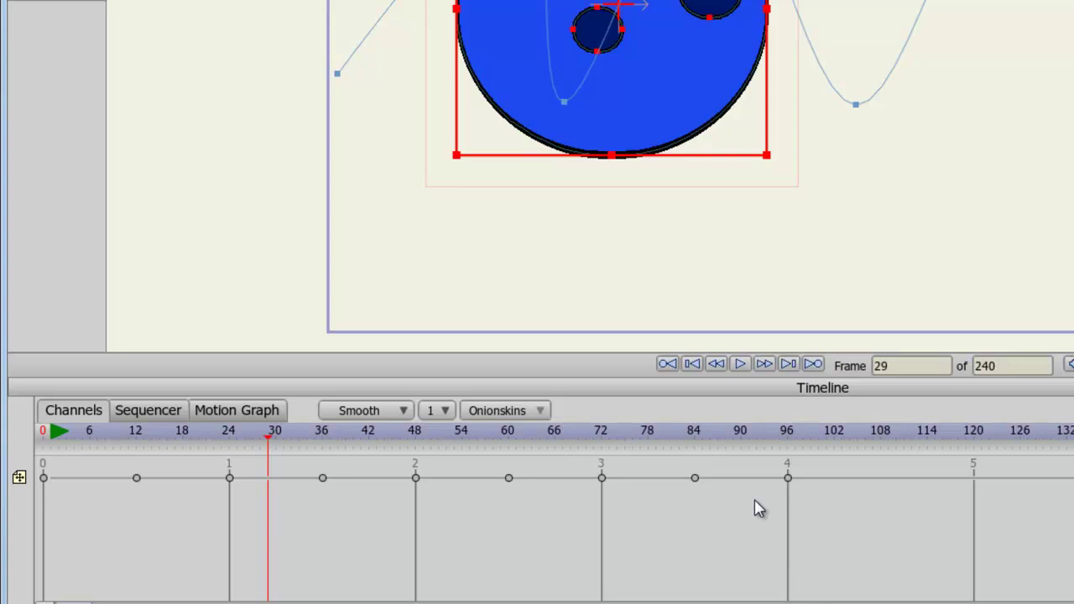
{"action": "scroll", "coordinate": [780, 516], "scroll_direction": "right", "scroll_amount": 2}
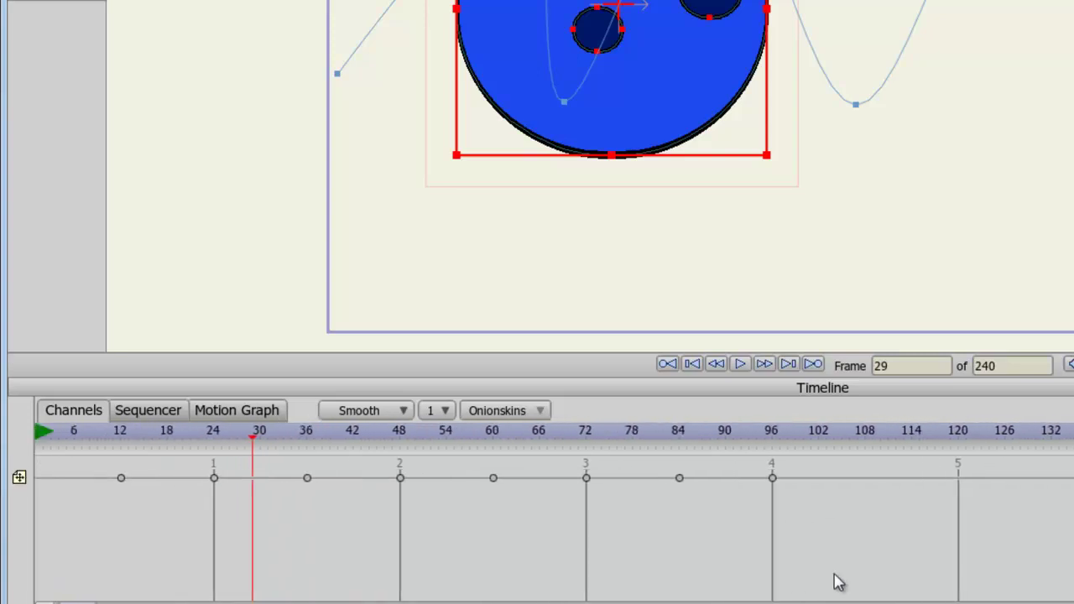
{"action": "scroll", "coordinate": [838, 581], "scroll_direction": "right", "scroll_amount": 5}
{"action": "scroll", "coordinate": [479, 563], "scroll_direction": "left", "scroll_amount": 4}
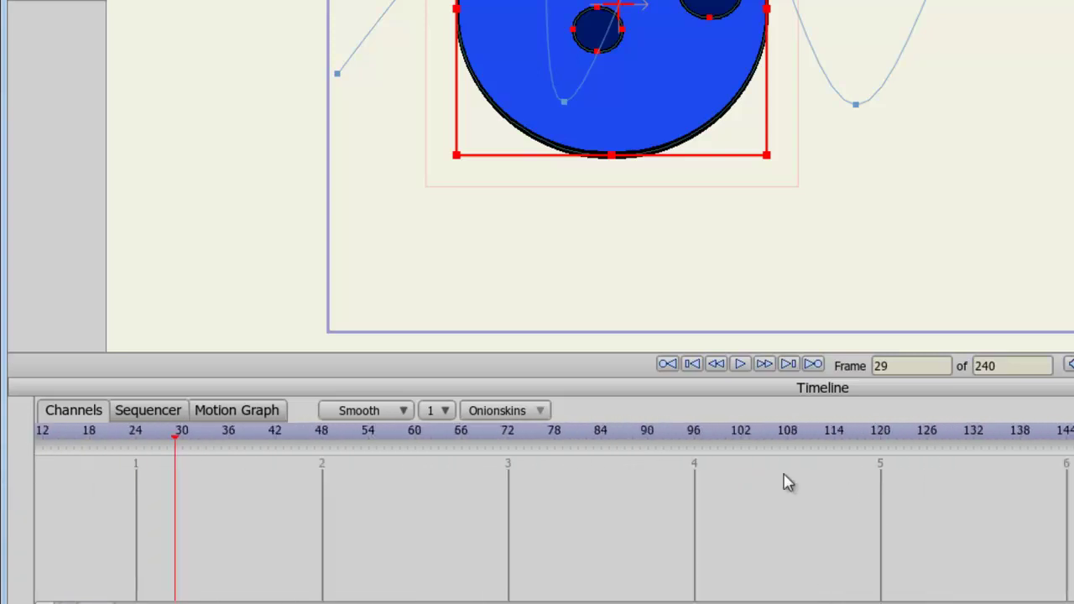
{"action": "scroll", "coordinate": [787, 482], "scroll_direction": "right", "scroll_amount": 4}
{"action": "scroll", "coordinate": [403, 559], "scroll_direction": "left", "scroll_amount": 5}
{"action": "scroll", "coordinate": [1018, 588], "scroll_direction": "right", "scroll_amount": 3}
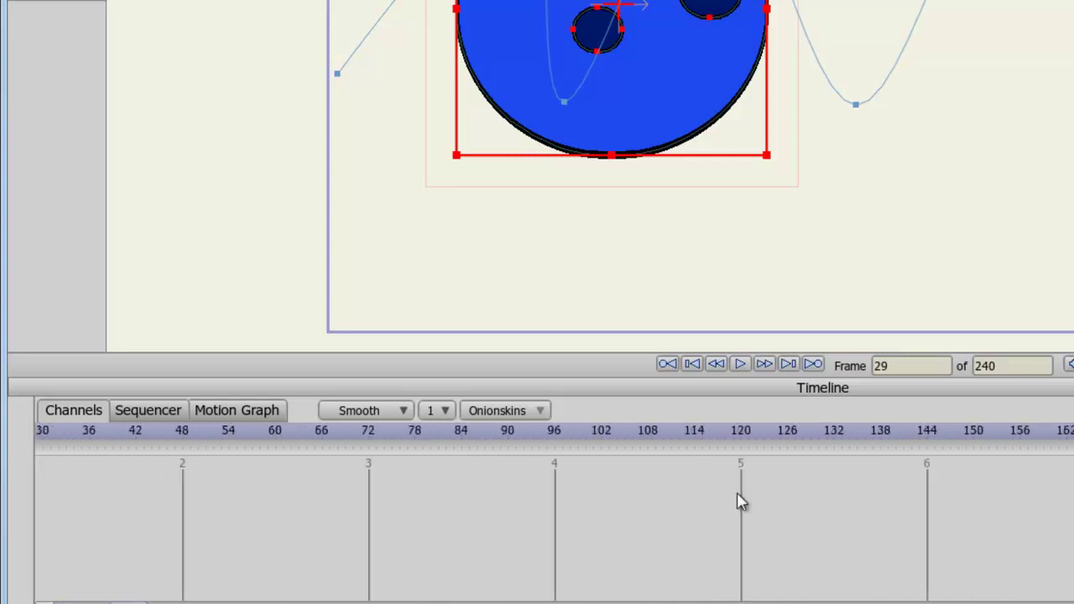
{"action": "scroll", "coordinate": [741, 502], "scroll_direction": "right", "scroll_amount": 1}
{"action": "scroll", "coordinate": [839, 512], "scroll_direction": "left", "scroll_amount": 6}
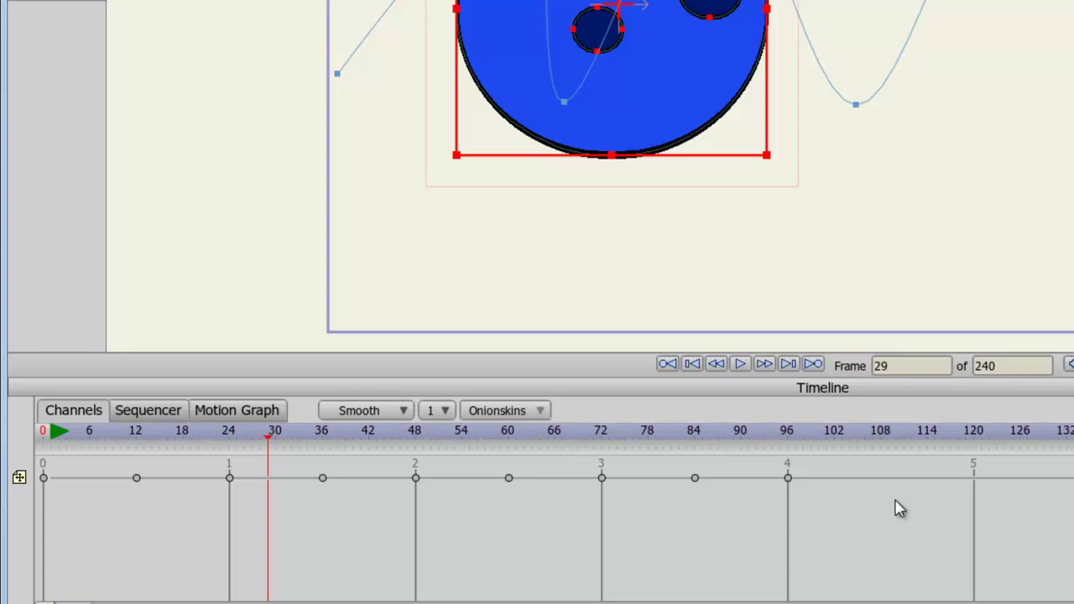
{"action": "left_click", "coordinate": [237, 410]}
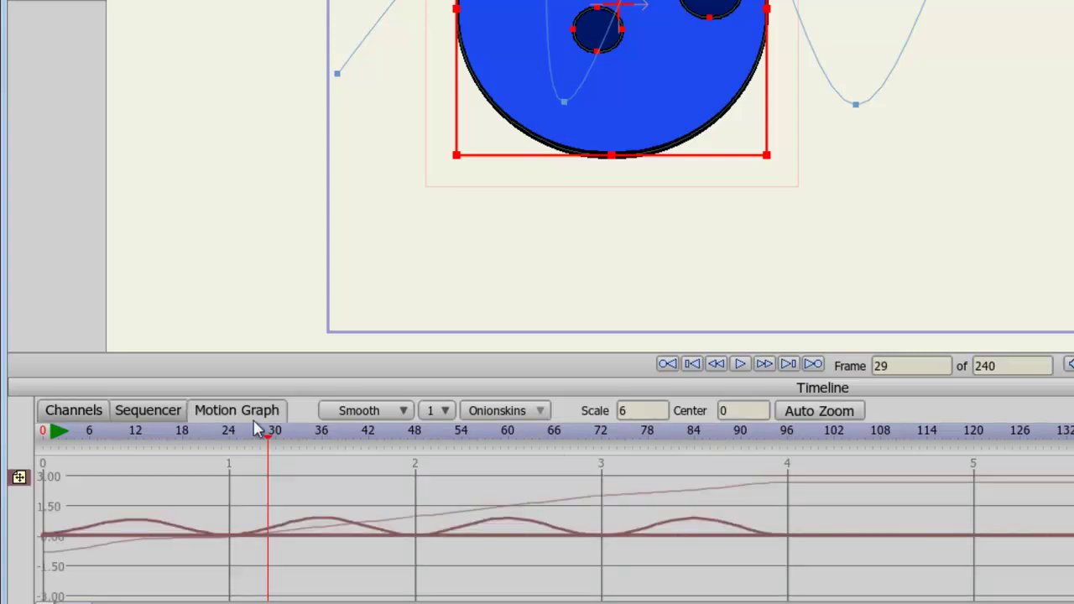
{"action": "left_click_drag", "start_coordinate": [327, 493], "coordinate": [475, 502]}
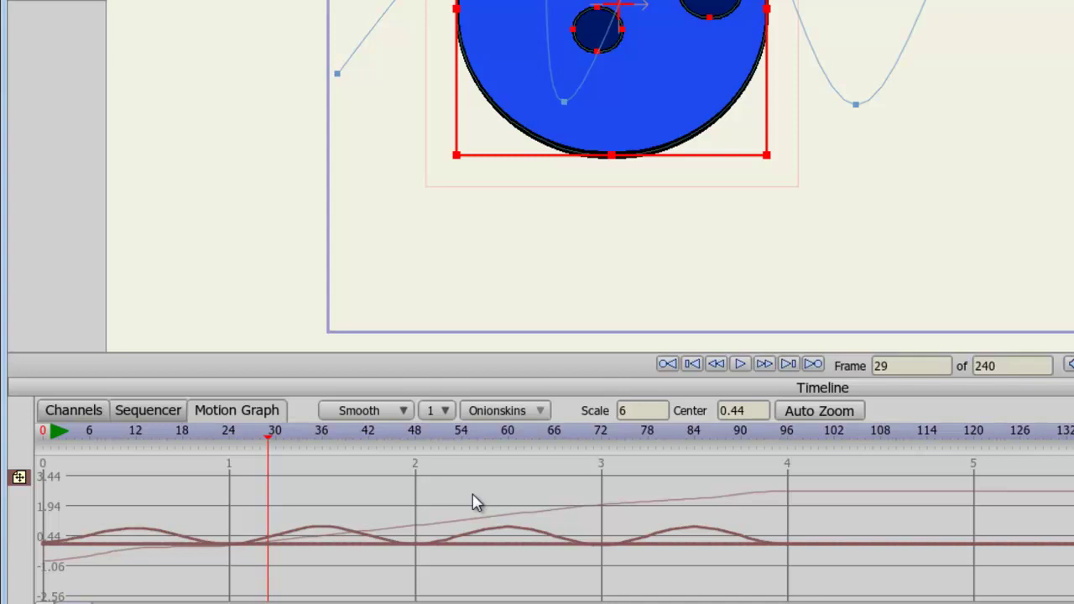
{"action": "scroll", "coordinate": [475, 502], "scroll_direction": "up", "scroll_amount": 6}
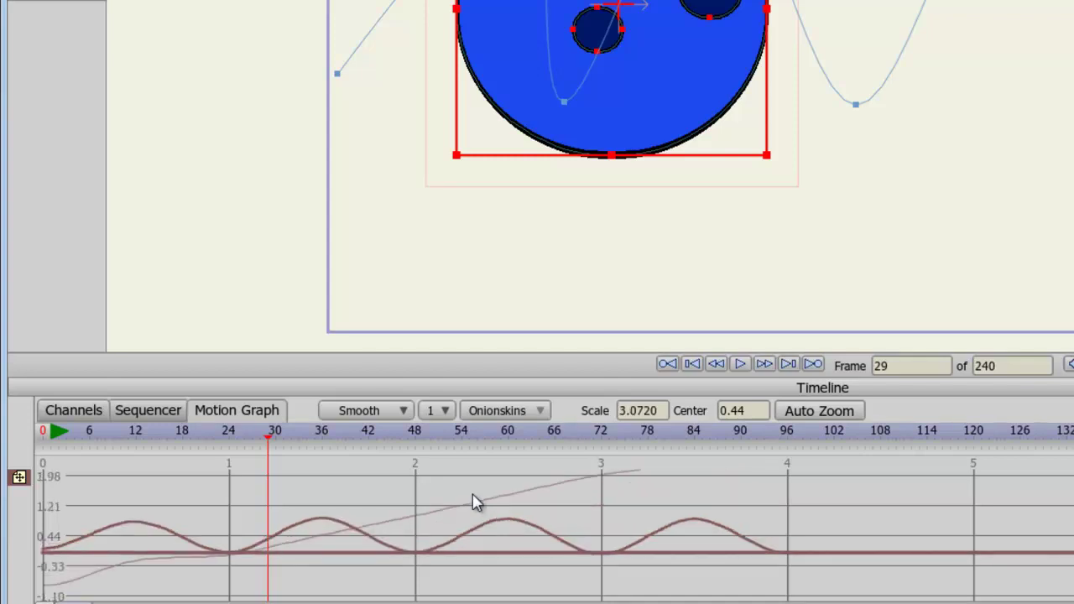
{"action": "scroll", "coordinate": [475, 501], "scroll_direction": "up", "scroll_amount": 3}
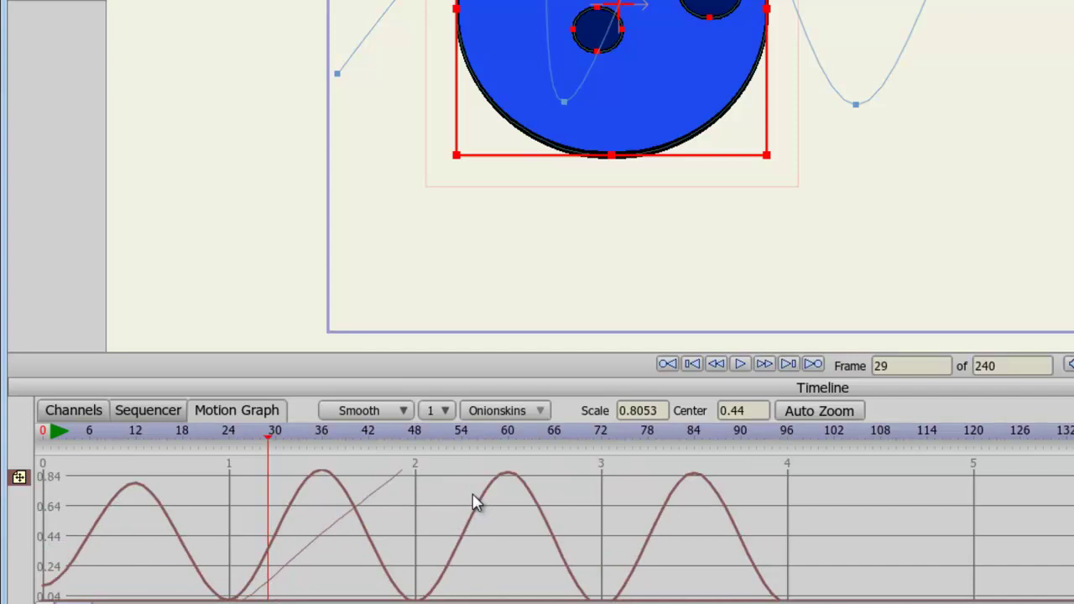
{"action": "scroll", "coordinate": [474, 502], "scroll_direction": "down", "scroll_amount": 7}
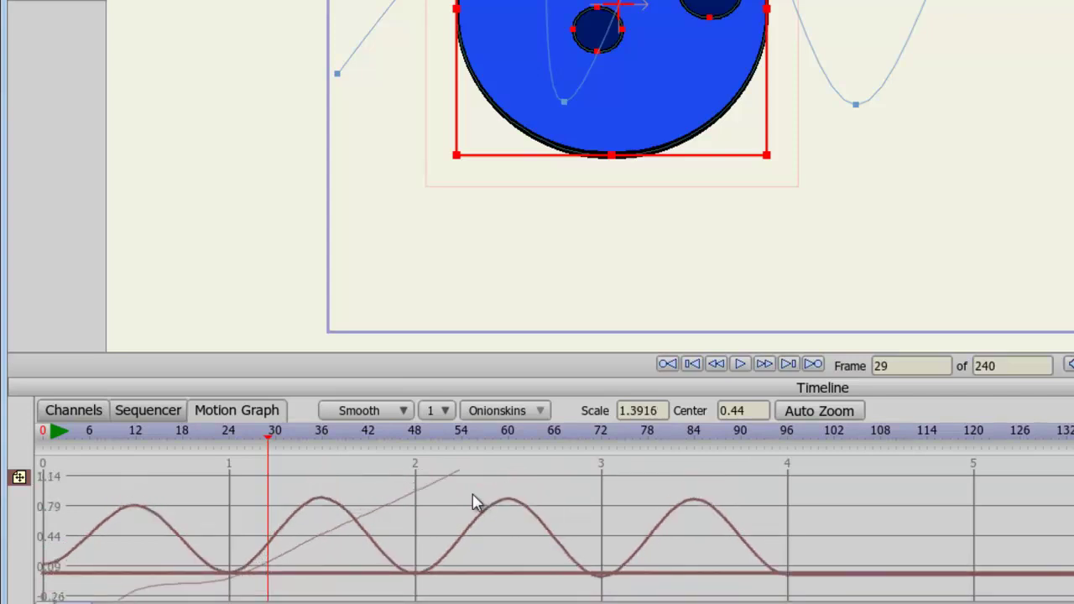
{"action": "scroll", "coordinate": [475, 502], "scroll_direction": "up", "scroll_amount": 2}
{"action": "scroll", "coordinate": [474, 501], "scroll_direction": "up", "scroll_amount": 8}
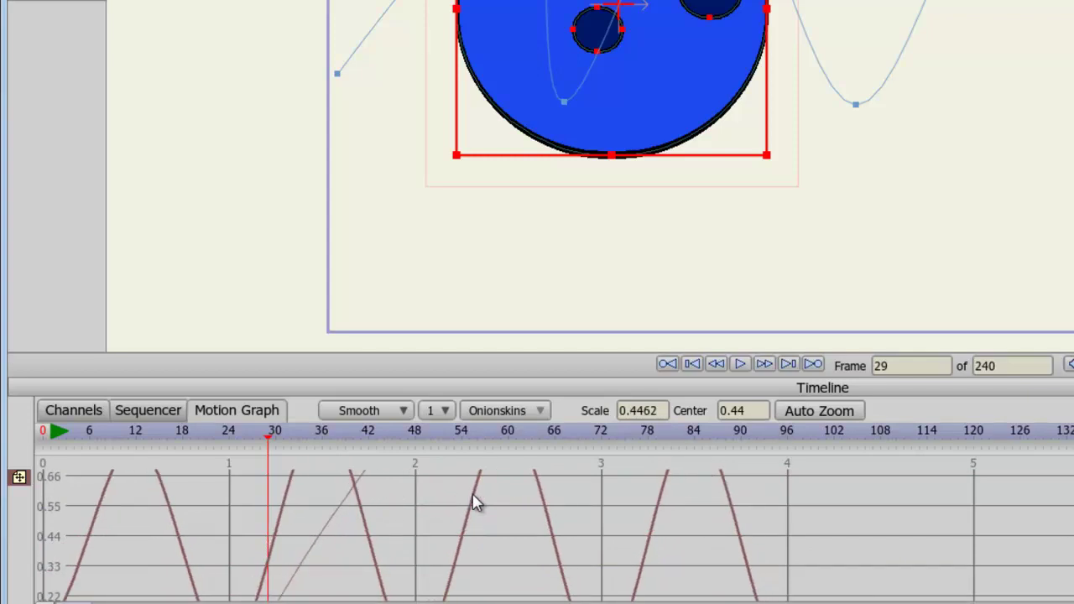
{"action": "left_click_drag", "start_coordinate": [475, 501], "coordinate": [462, 587]}
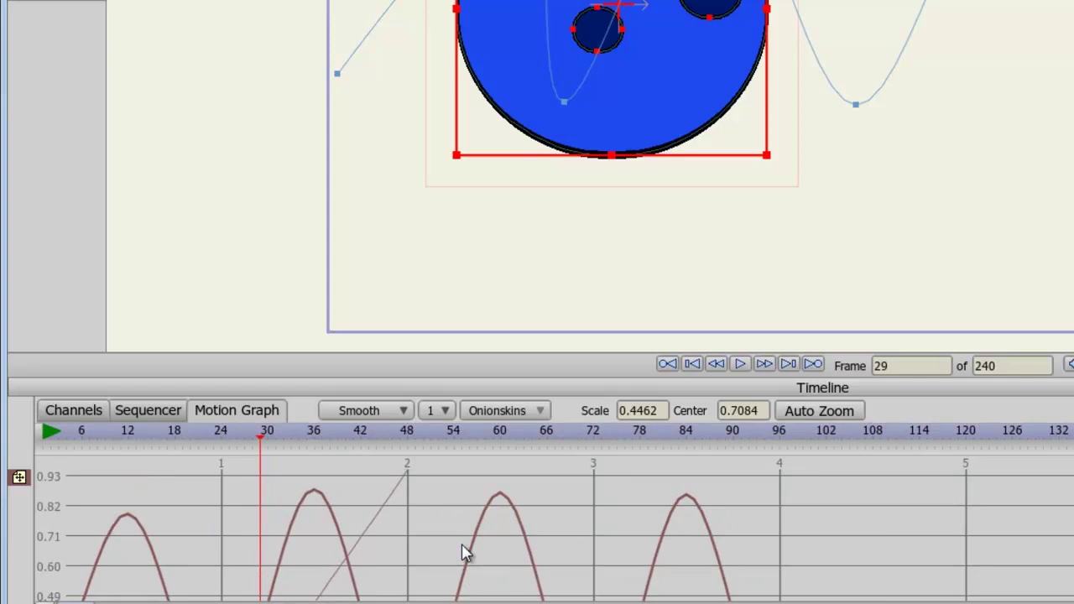
Step: Select the keyframes at frames 72, 84 and 96, delete them, then undo the deletion
{"action": "left_click", "coordinate": [77, 414]}
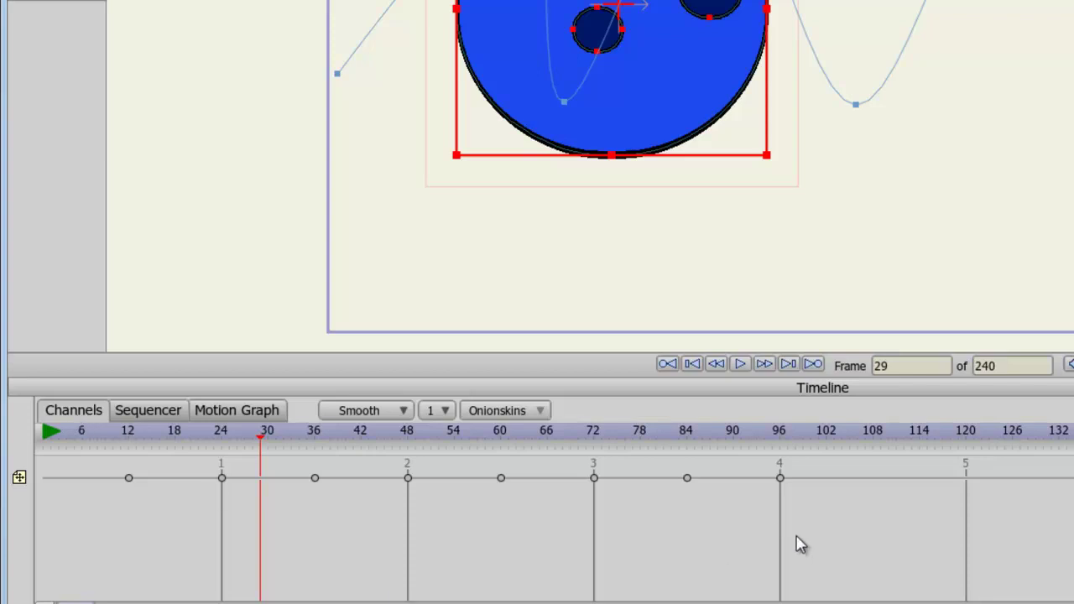
{"action": "left_click_drag", "start_coordinate": [796, 535], "coordinate": [576, 471]}
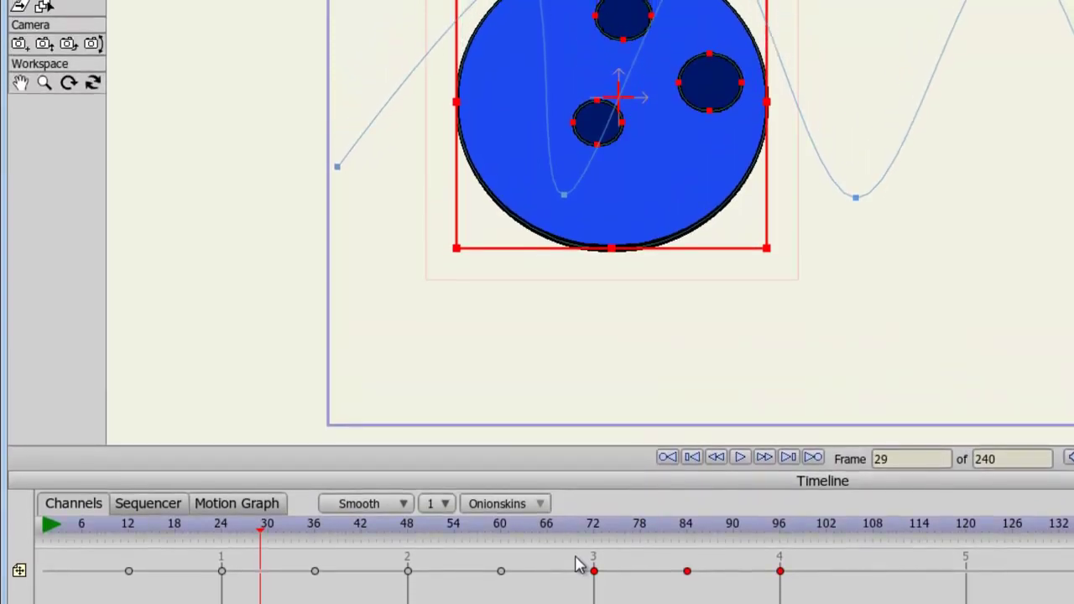
{"action": "left_click", "coordinate": [681, 529]}
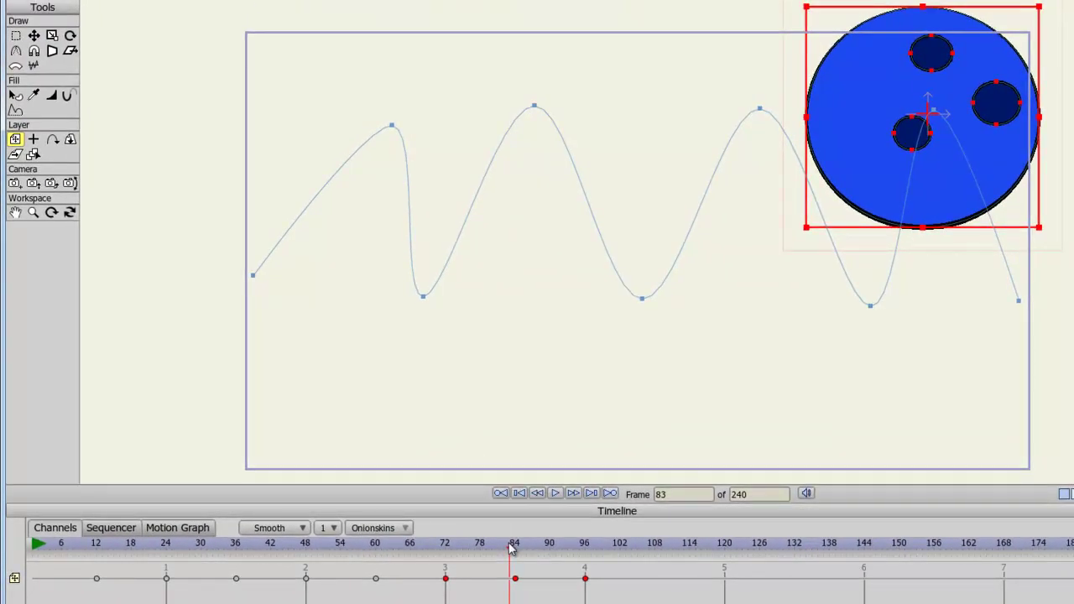
{"action": "key", "text": "Delete"}
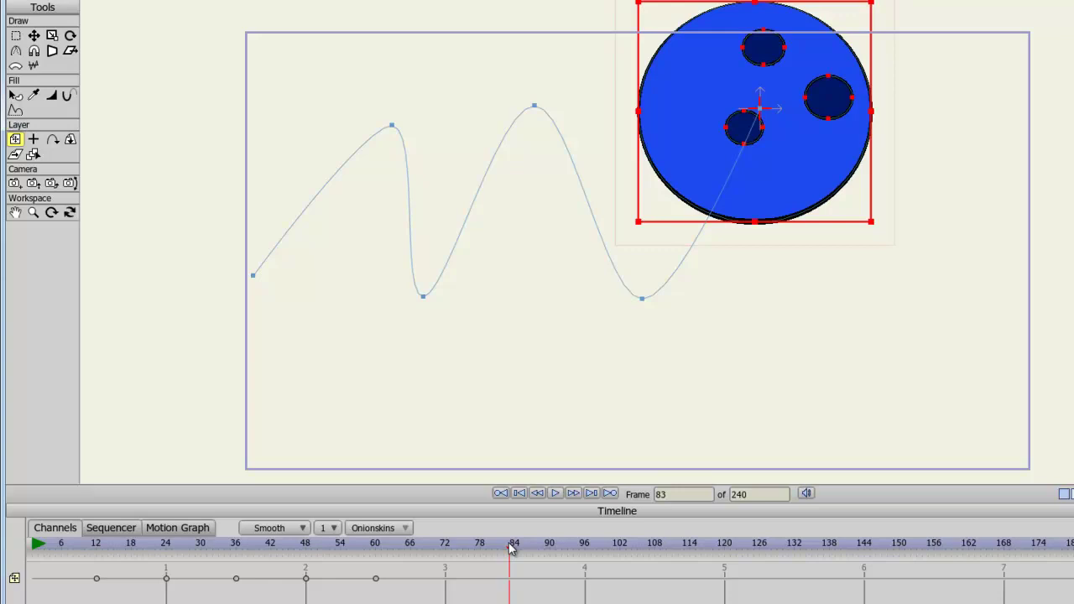
{"action": "key", "text": "ctrl+v"}
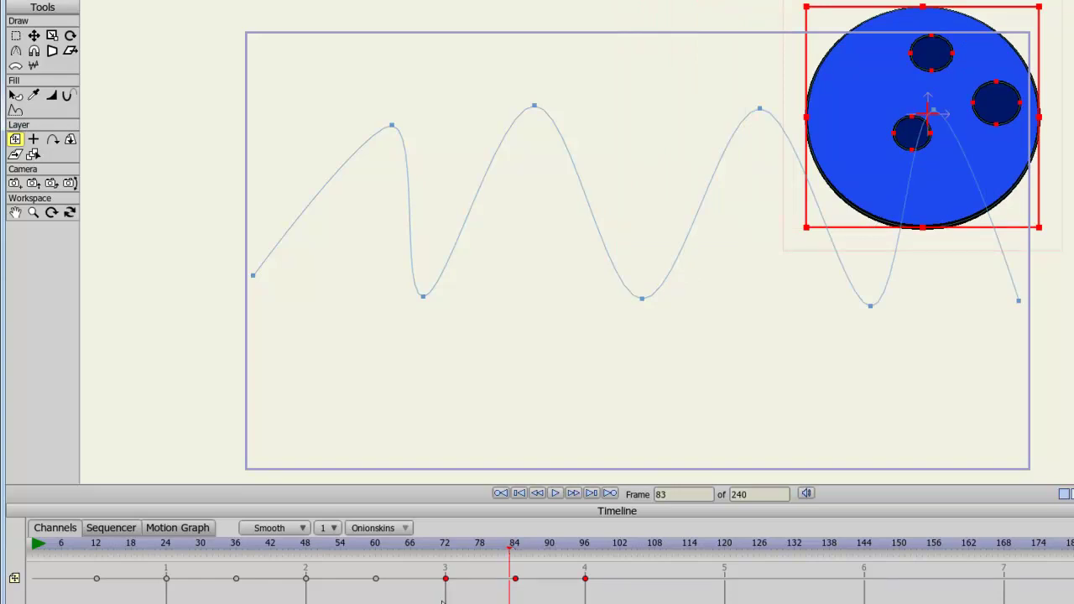
Step: Copy the keyframes at frames 48, 60 and 72 and paste them at frame 108
{"action": "left_click_drag", "start_coordinate": [463, 602], "coordinate": [302, 564]}
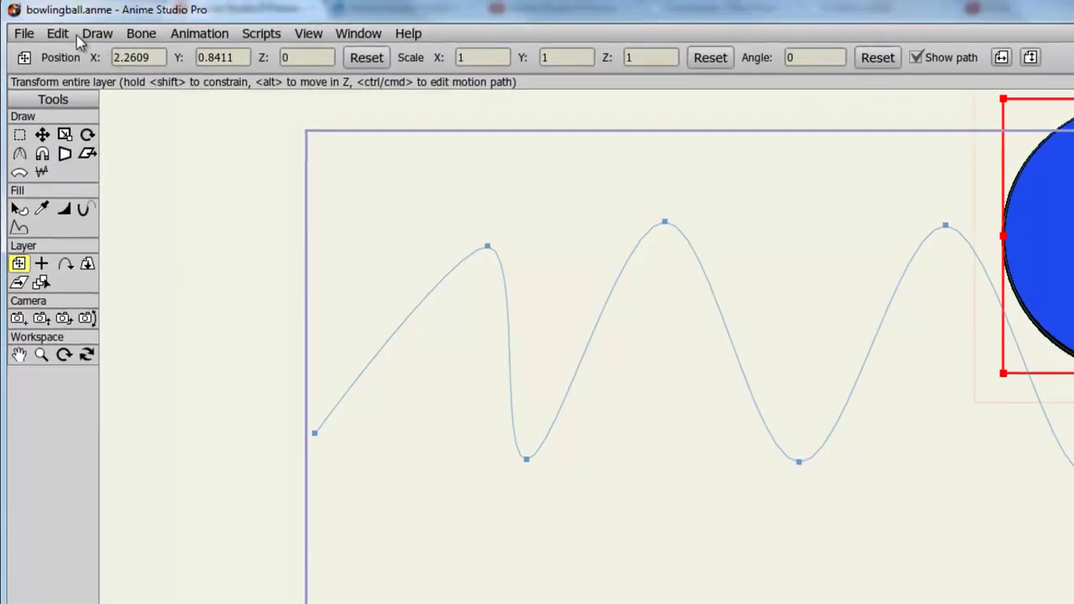
{"action": "left_click", "coordinate": [57, 33]}
{"action": "left_click", "coordinate": [67, 113]}
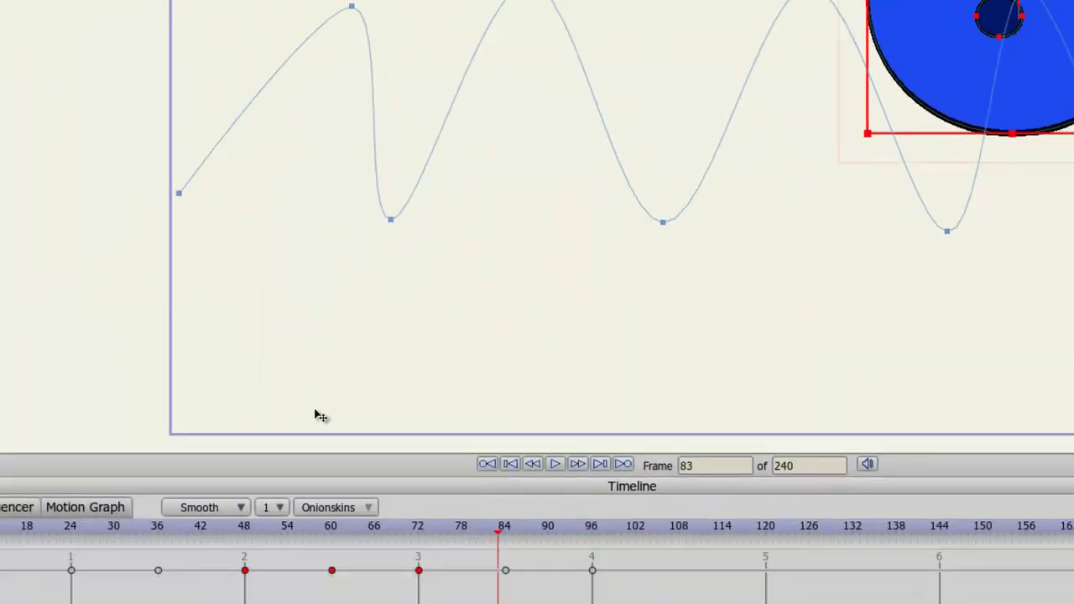
{"action": "left_click_drag", "start_coordinate": [573, 466], "coordinate": [640, 467]}
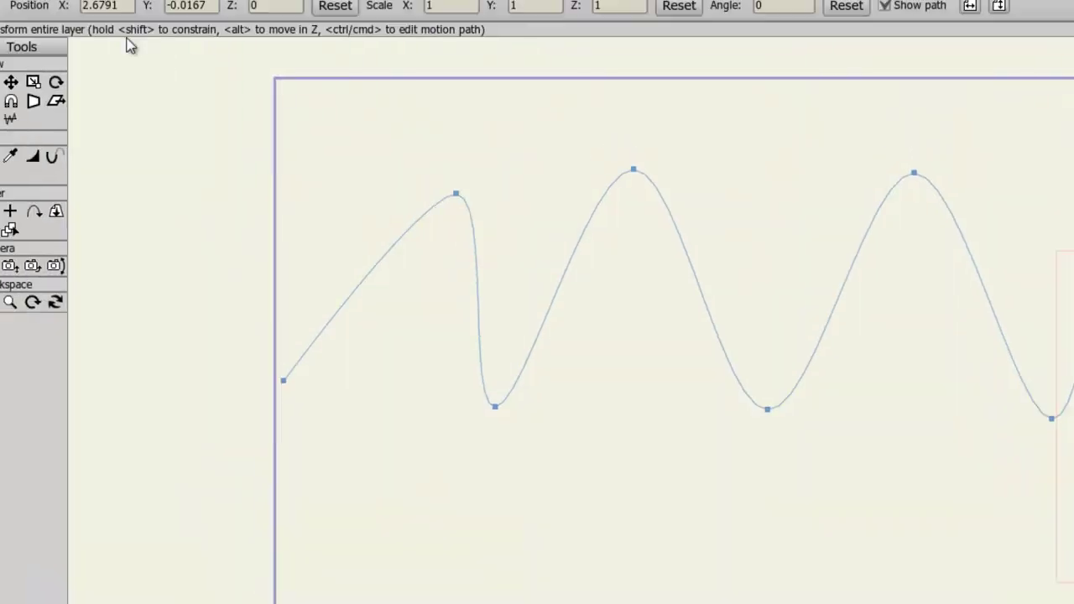
{"action": "left_click", "coordinate": [26, 0]}
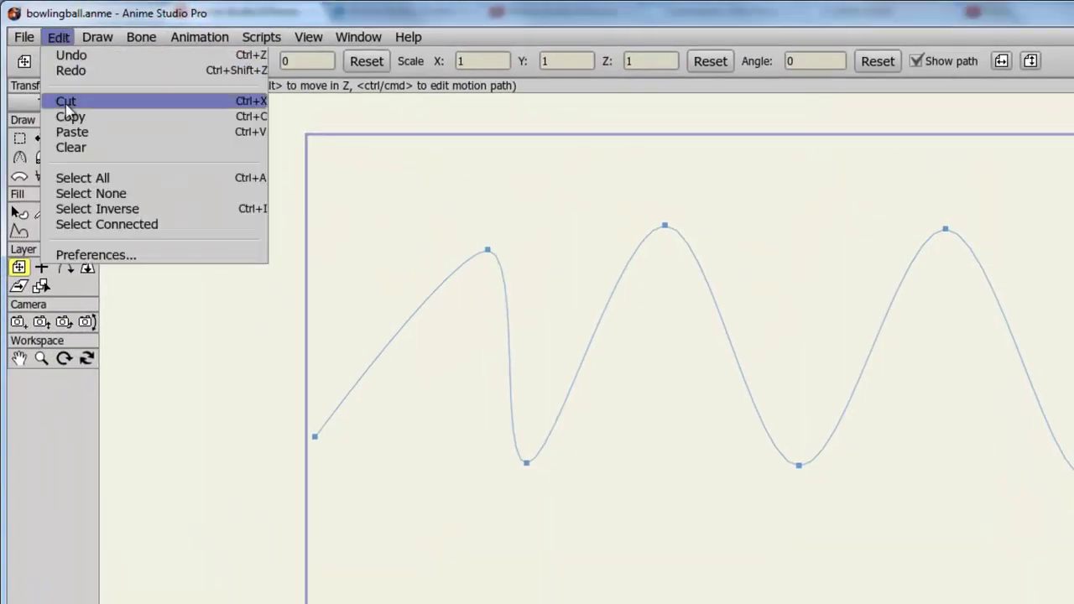
{"action": "left_click", "coordinate": [71, 133]}
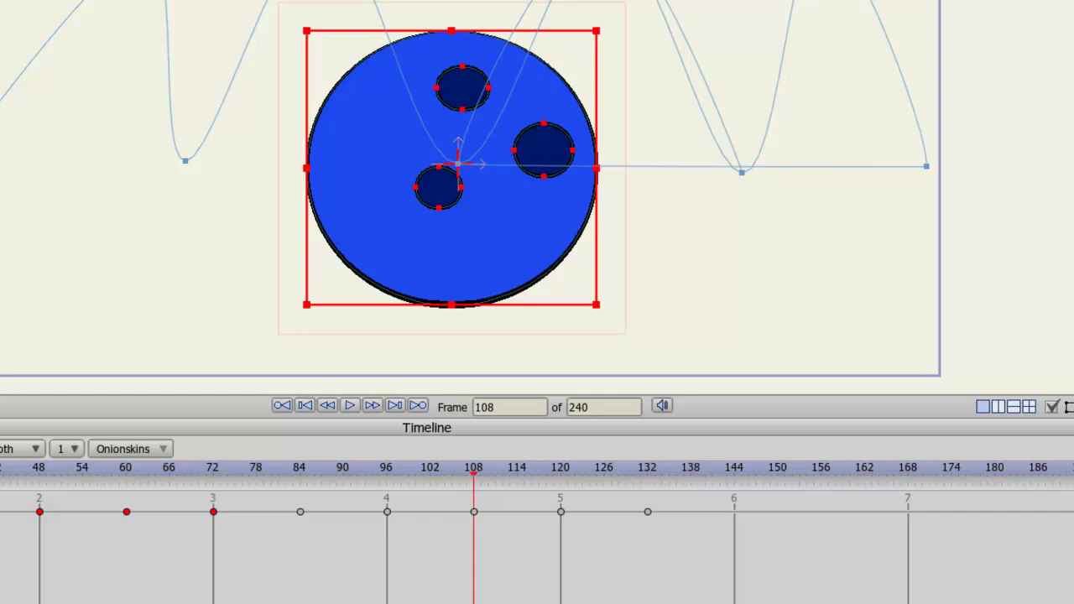
Step: Return to the start of the animation and deselect the keyframes at 48, 60 and 72
{"action": "scroll", "coordinate": [527, 532], "scroll_direction": "left", "scroll_amount": 1}
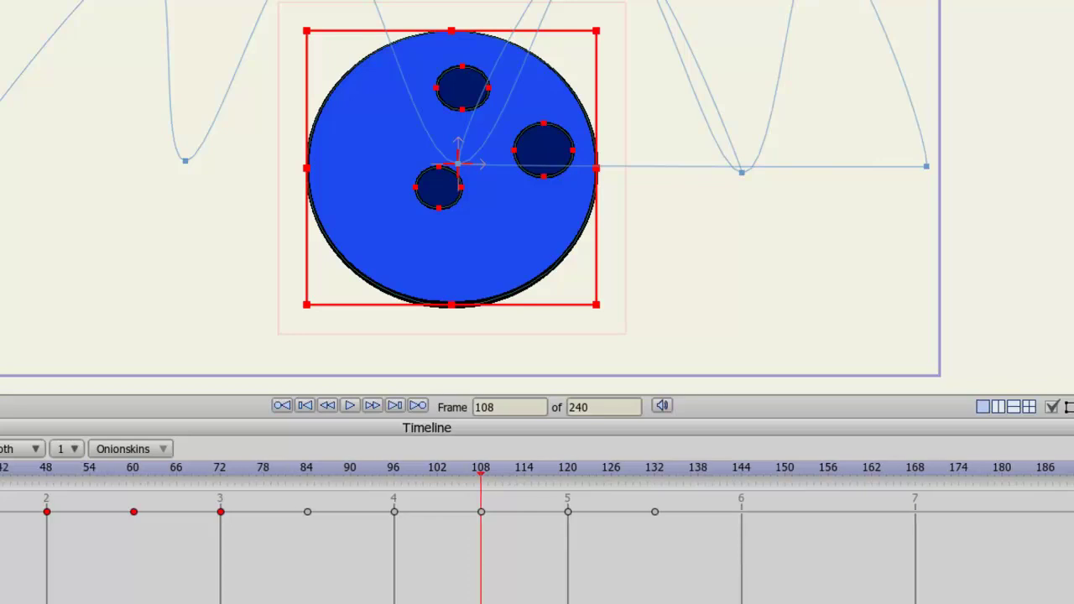
{"action": "key", "text": "ctrl+shift+Left"}
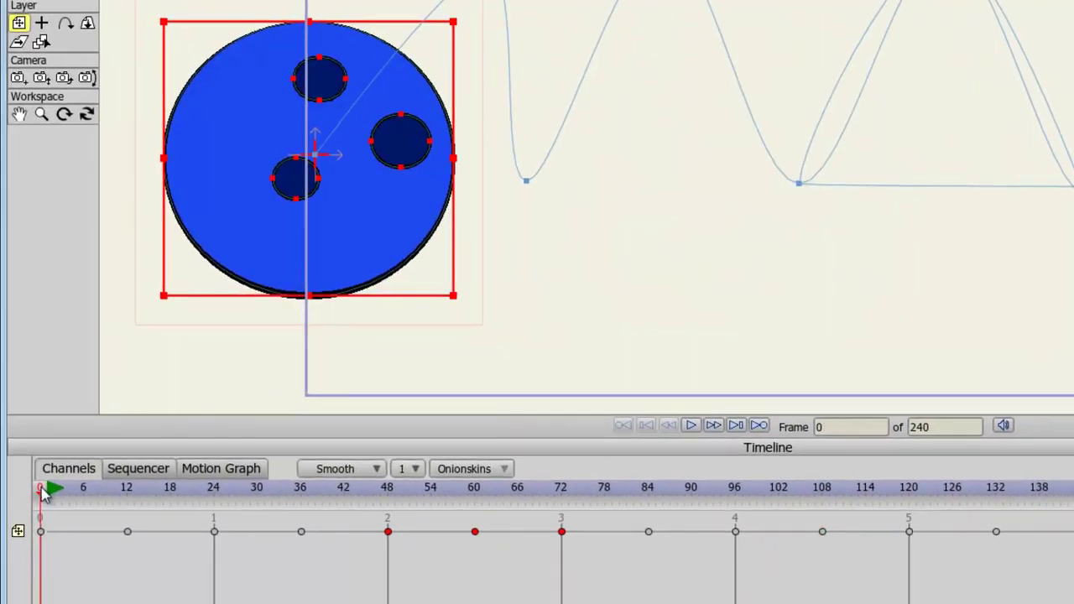
{"action": "left_click", "coordinate": [69, 552]}
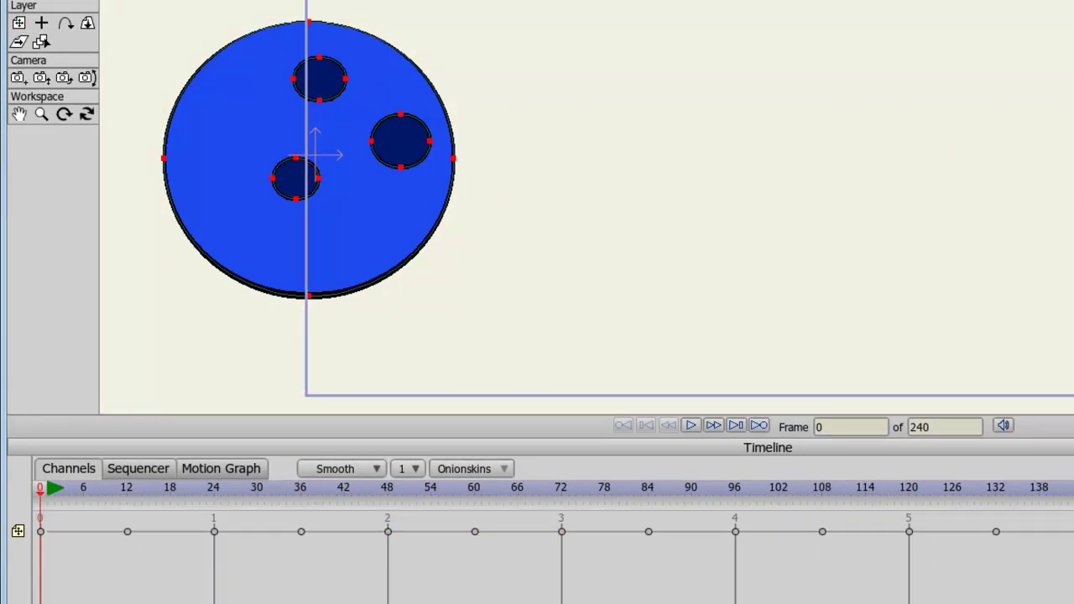
Step: Remove and paste back the ball shape, then select the keyframes at 84, 96 and 108
{"action": "key", "text": "Delete"}
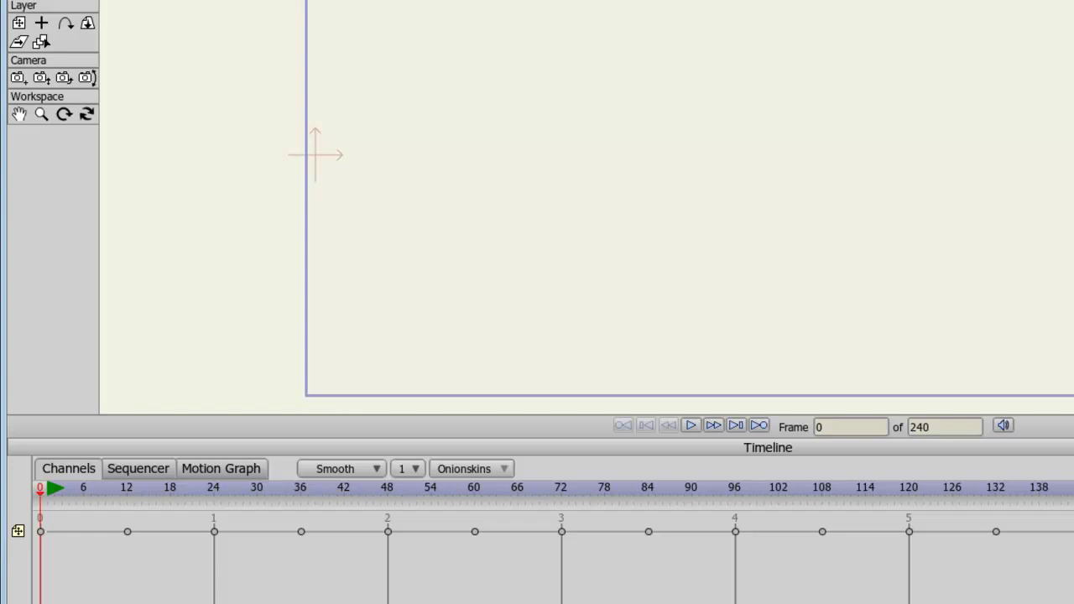
{"action": "key", "text": "ctrl+v"}
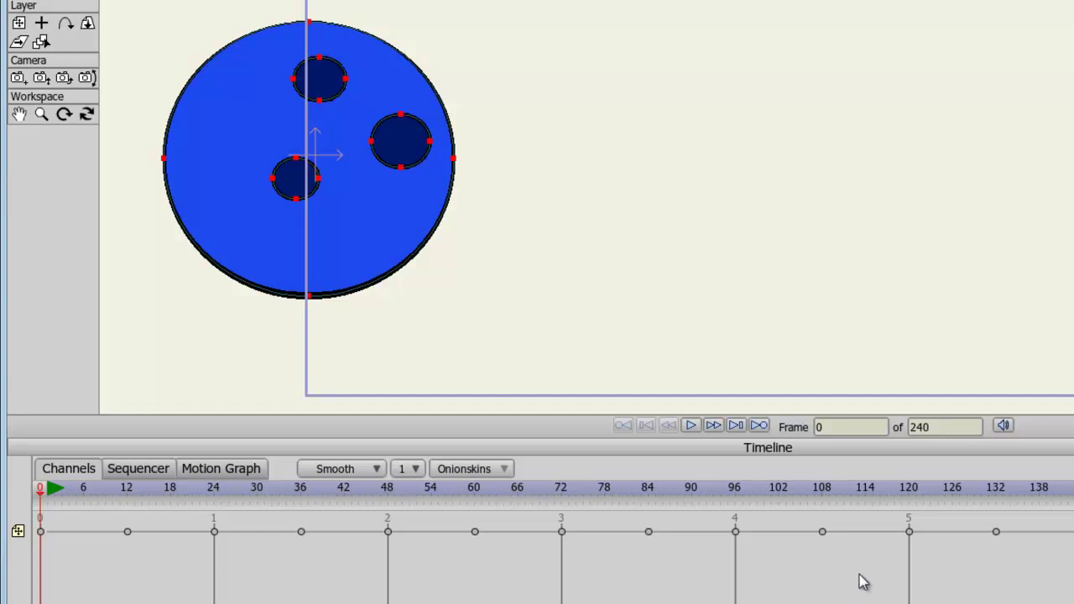
{"action": "left_click_drag", "start_coordinate": [858, 575], "coordinate": [638, 520]}
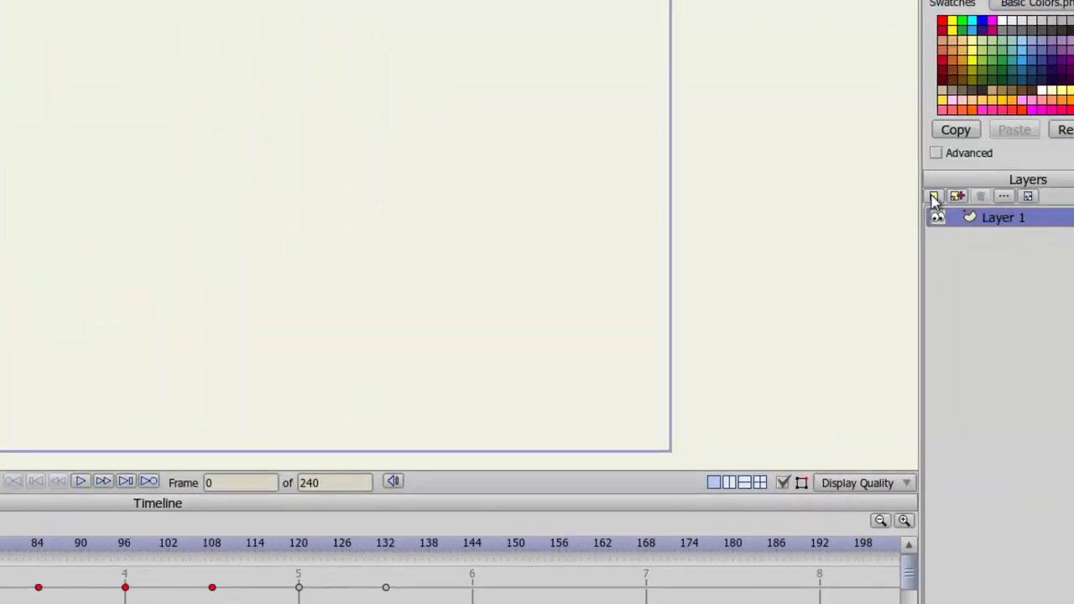
Step: Add a vector layer, draw a wavy Bezier curve on it, select it, then reselect Layer 1
{"action": "left_click", "coordinate": [880, 201]}
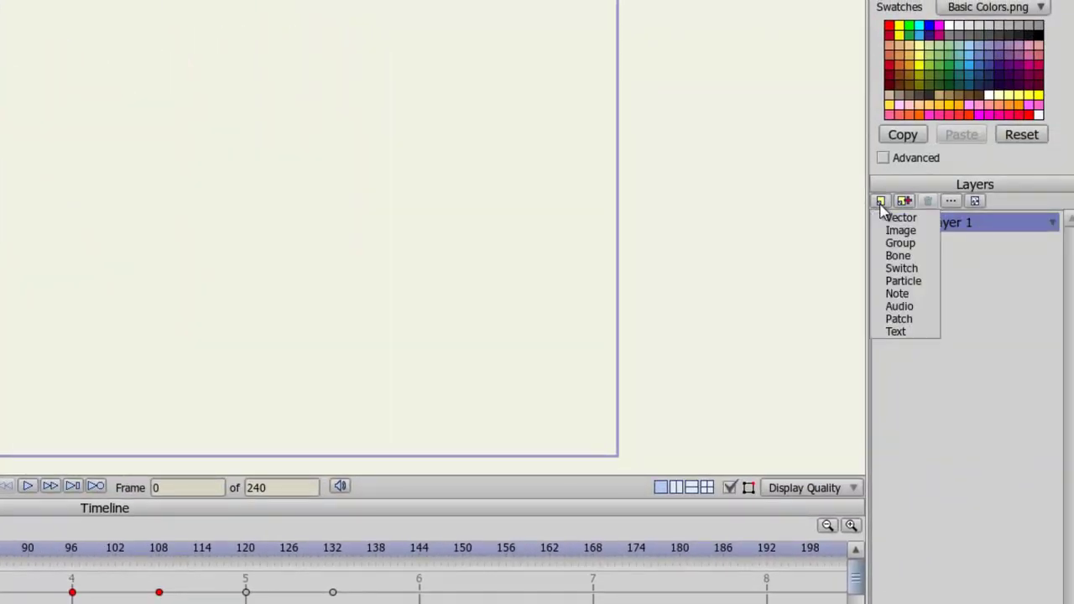
{"action": "left_click", "coordinate": [888, 218]}
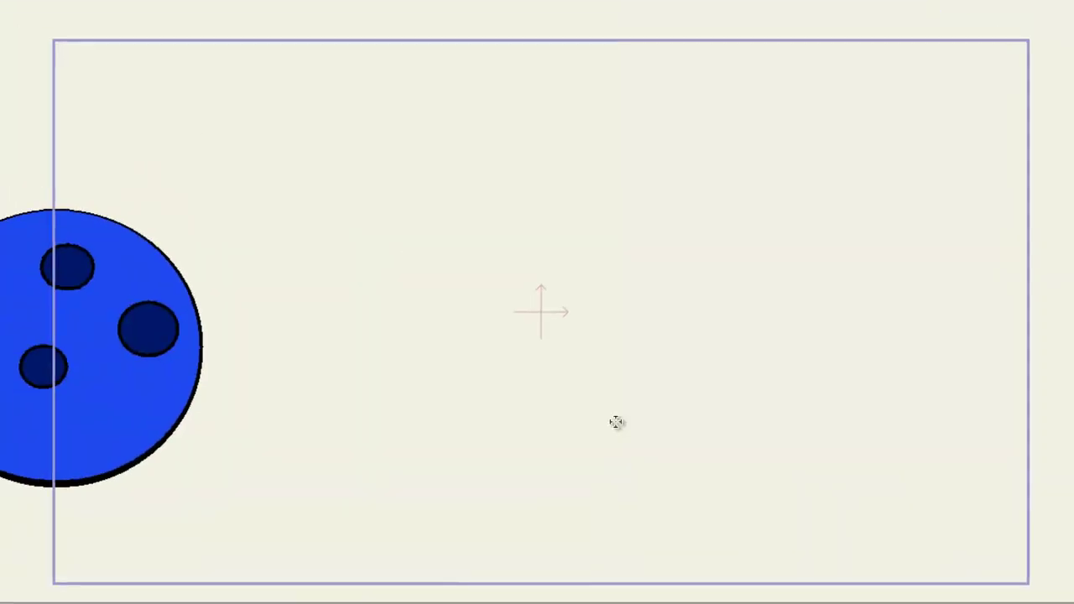
{"action": "left_click", "coordinate": [463, 372]}
{"action": "left_click_drag", "start_coordinate": [622, 209], "coordinate": [744, 320]}
{"action": "mouse_move", "coordinate": [744, 320]}
{"action": "left_mouse_down"}
{"action": "mouse_move", "coordinate": [683, 375]}
{"action": "mouse_move", "coordinate": [578, 425]}
{"action": "left_mouse_up"}
{"action": "left_click_drag", "start_coordinate": [578, 425], "coordinate": [913, 445]}
{"action": "mouse_move", "coordinate": [913, 445]}
{"action": "left_mouse_down"}
{"action": "mouse_move", "coordinate": [855, 214]}
{"action": "mouse_move", "coordinate": [749, 153]}
{"action": "left_mouse_up"}
{"action": "left_click", "coordinate": [747, 153]}
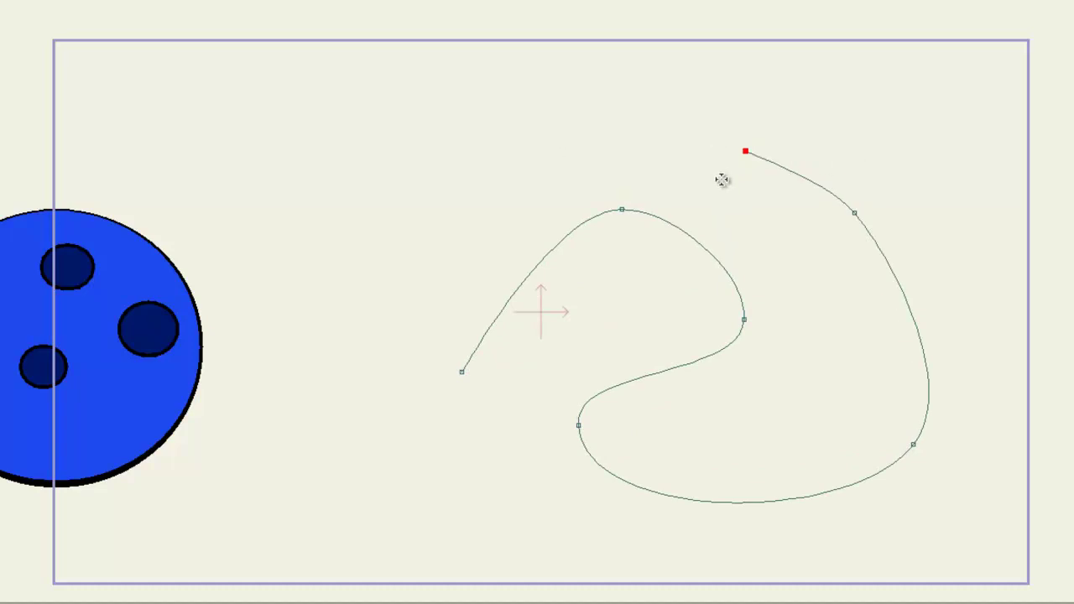
{"action": "double_click", "coordinate": [864, 228]}
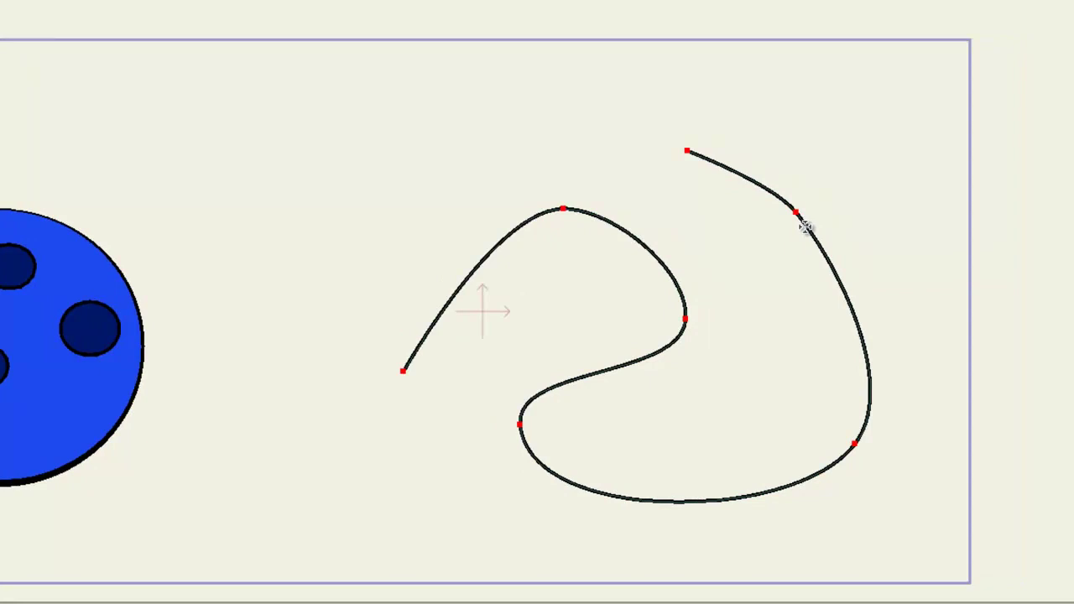
{"action": "left_click", "coordinate": [968, 364]}
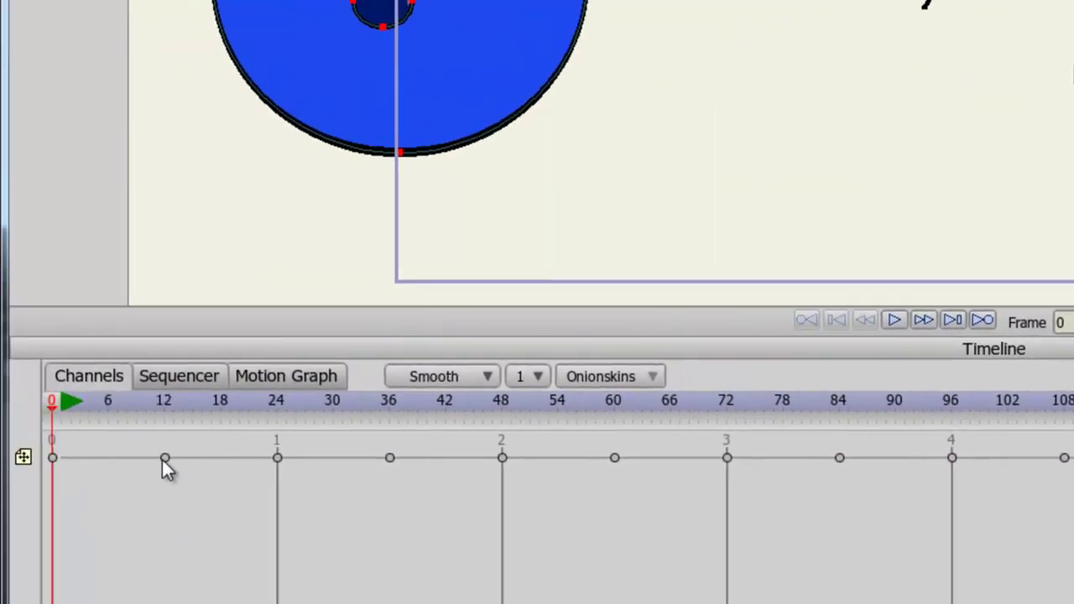
Step: Give the frame-12 keyframe a Hold with a duration of 5 frames
{"action": "right_click", "coordinate": [163, 460]}
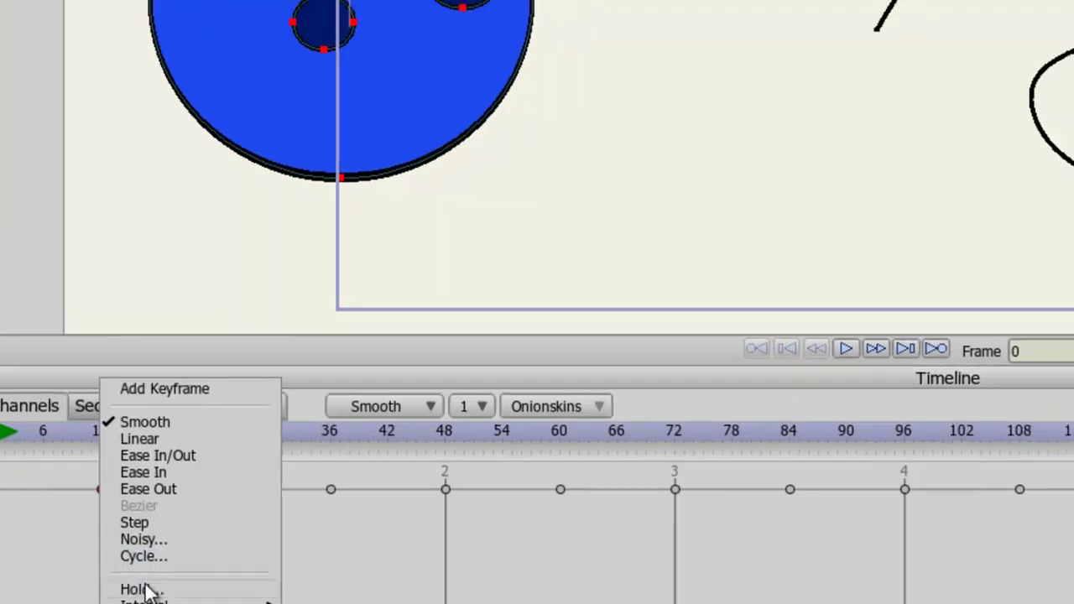
{"action": "left_click", "coordinate": [205, 556]}
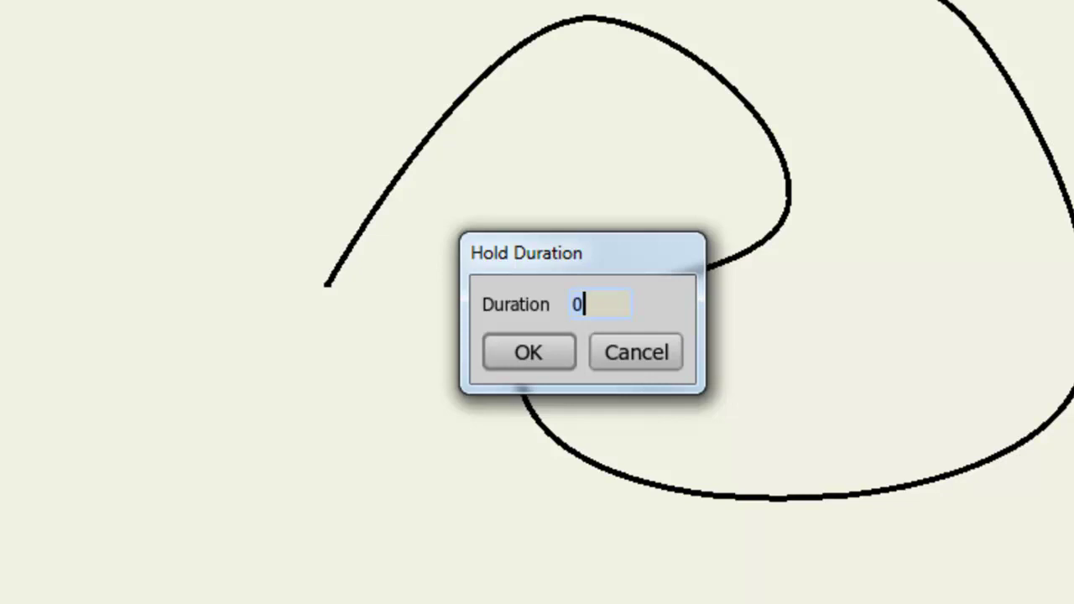
{"action": "key", "text": "BackSpace"}
{"action": "type", "text": "5"}
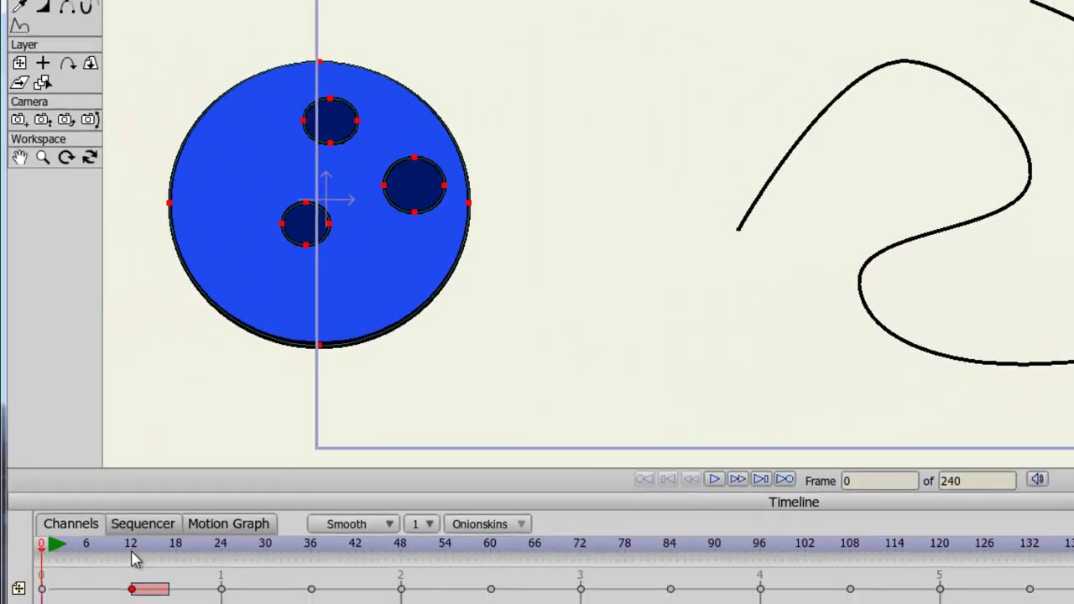
Step: Scrub the playhead from frame 12 onward to preview the held pose
{"action": "left_click", "coordinate": [132, 556]}
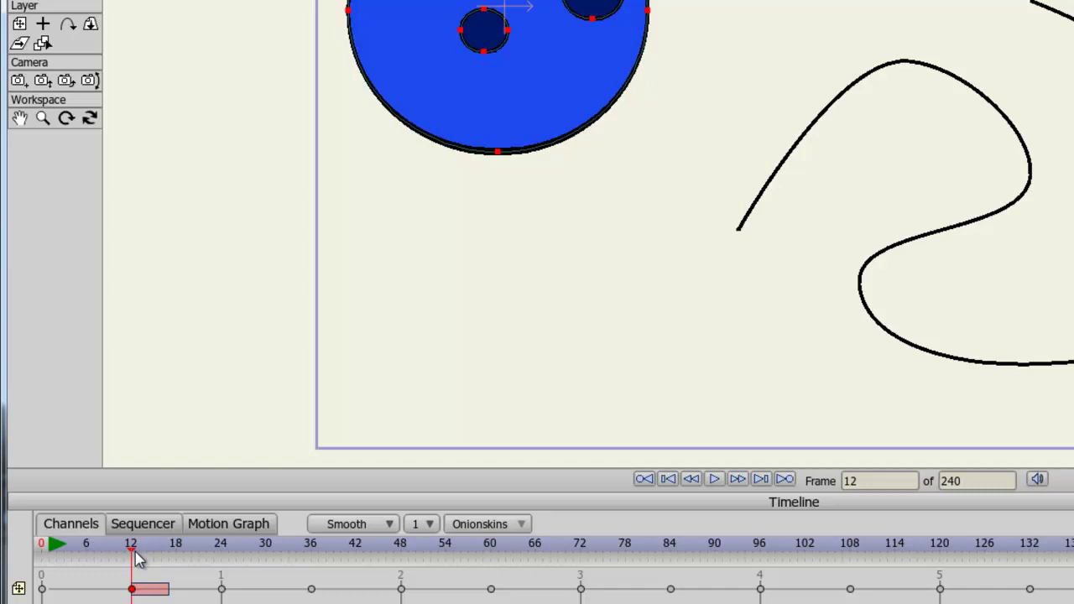
{"action": "left_click", "coordinate": [132, 588]}
{"action": "left_click_drag", "start_coordinate": [132, 555], "coordinate": [221, 560]}
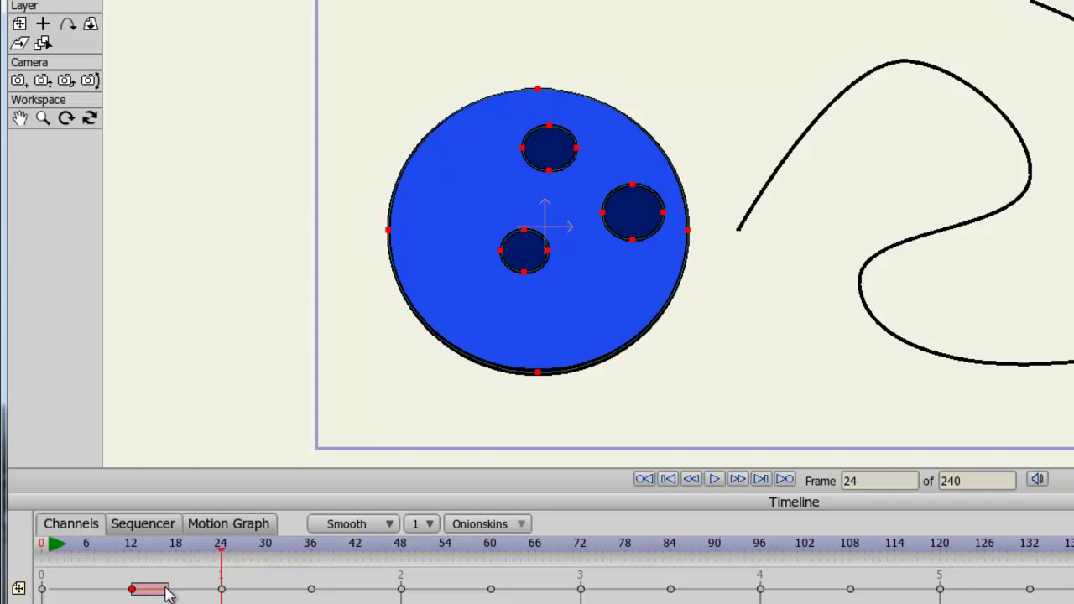
Step: Set the frame-12 keyframe's hold duration to 0 to remove the hold
{"action": "right_click", "coordinate": [132, 590]}
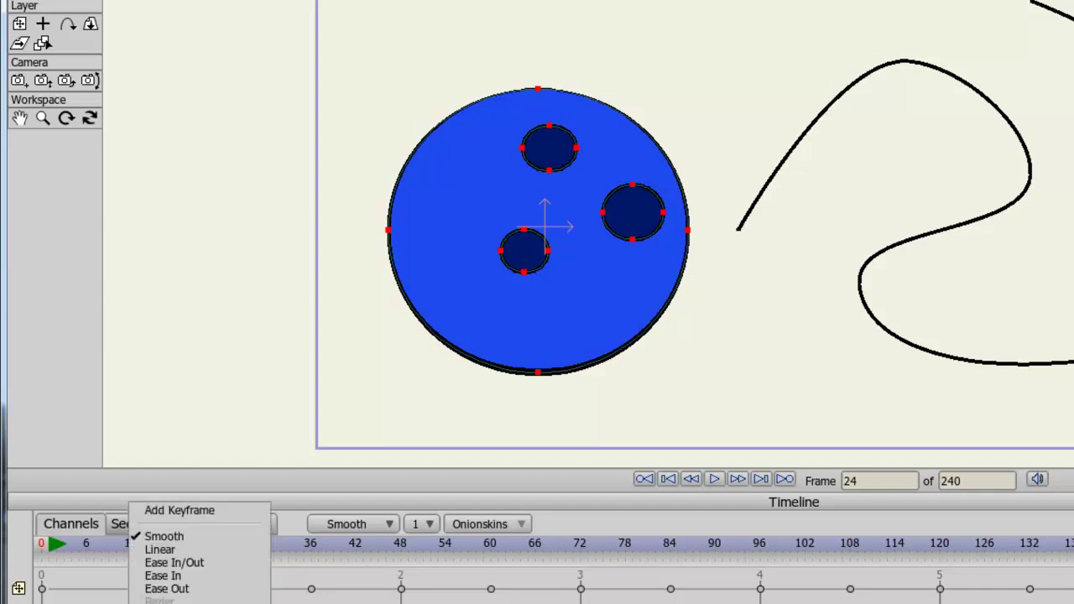
{"action": "left_click", "coordinate": [167, 603]}
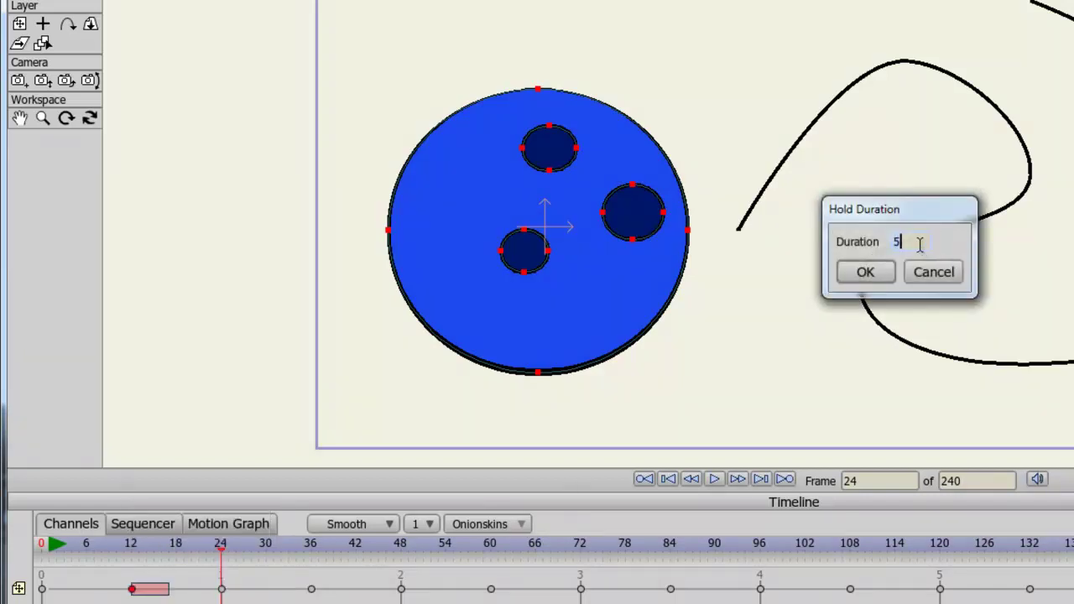
{"action": "type", "text": "0"}
{"action": "left_click", "coordinate": [868, 271]}
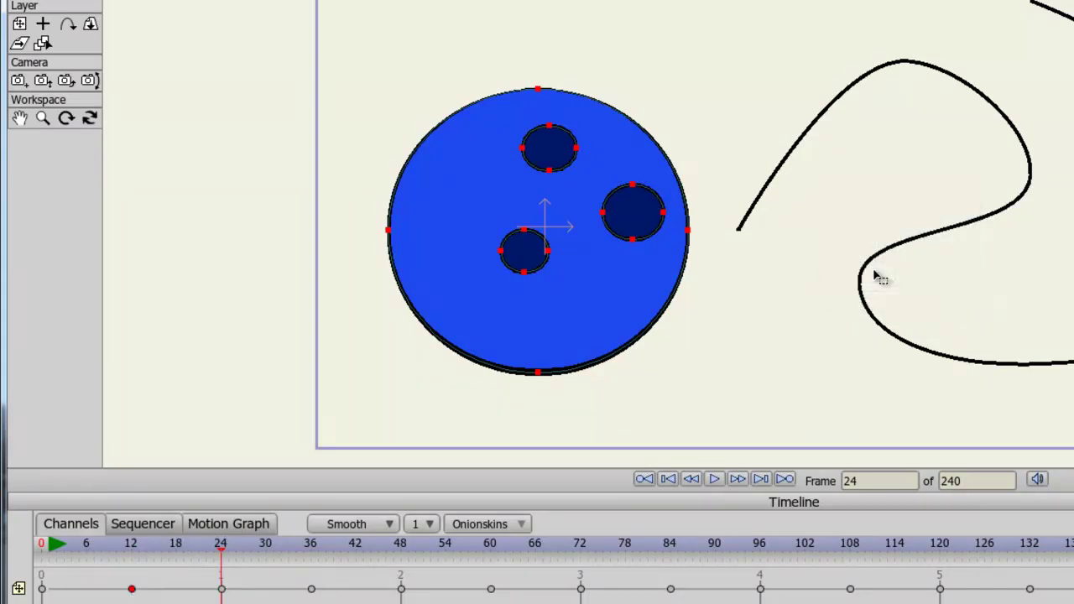
Step: Label the frame-12 keyframe red and the frame-36 keyframe green
{"action": "right_click", "coordinate": [132, 590]}
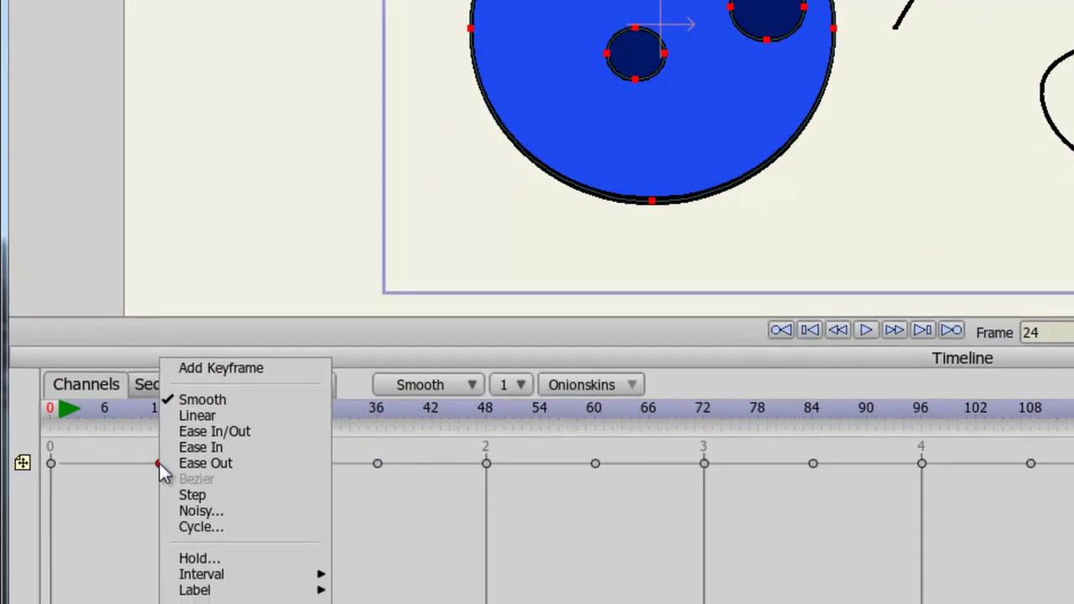
{"action": "mouse_move", "coordinate": [180, 577]}
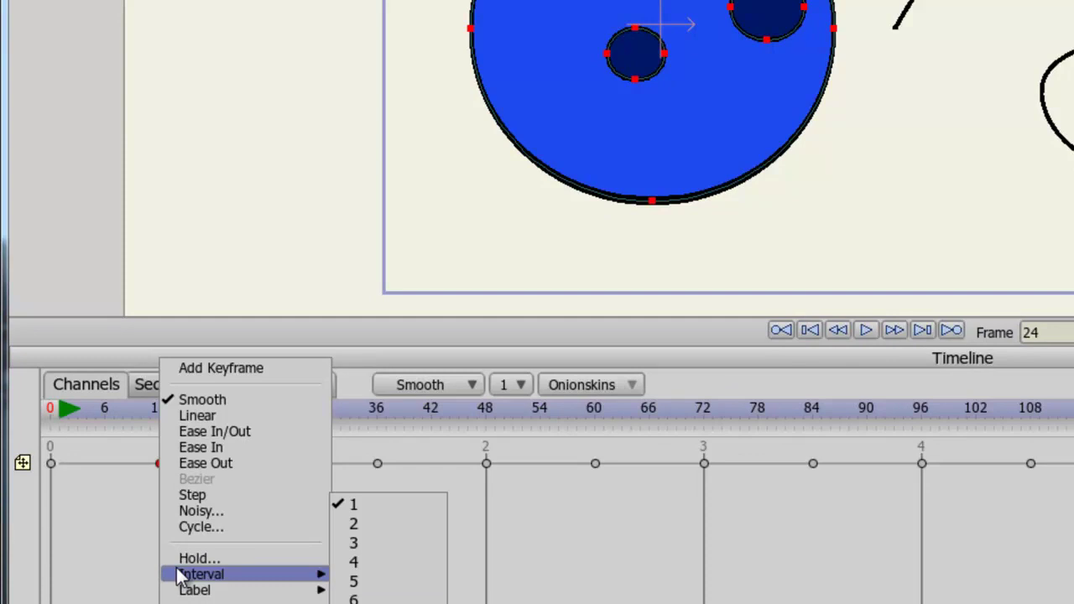
{"action": "mouse_move", "coordinate": [191, 587]}
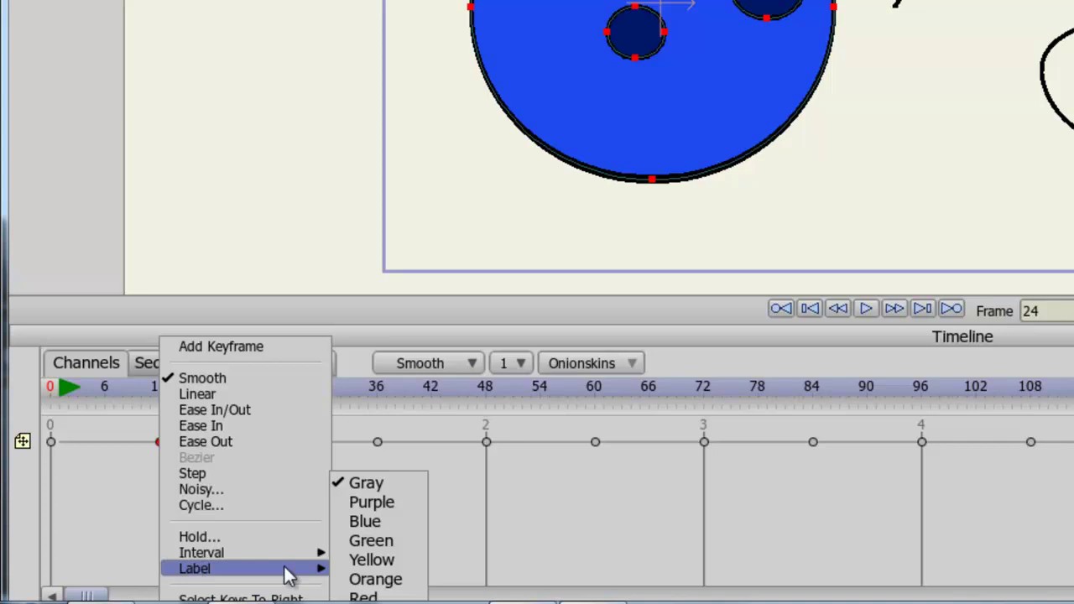
{"action": "left_click", "coordinate": [363, 596]}
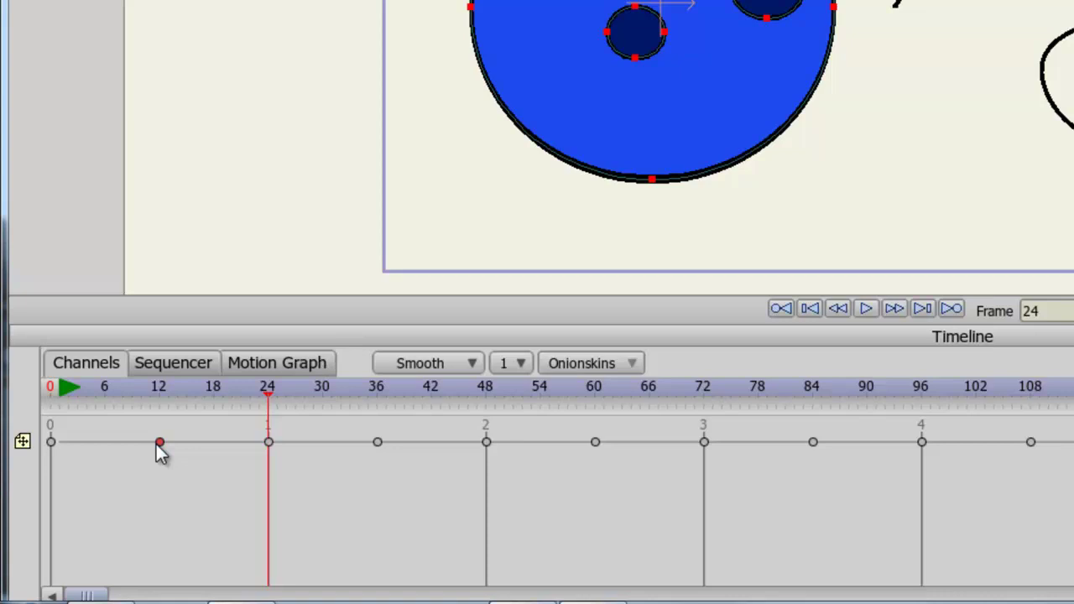
{"action": "right_click", "coordinate": [378, 445]}
{"action": "mouse_move", "coordinate": [451, 569]}
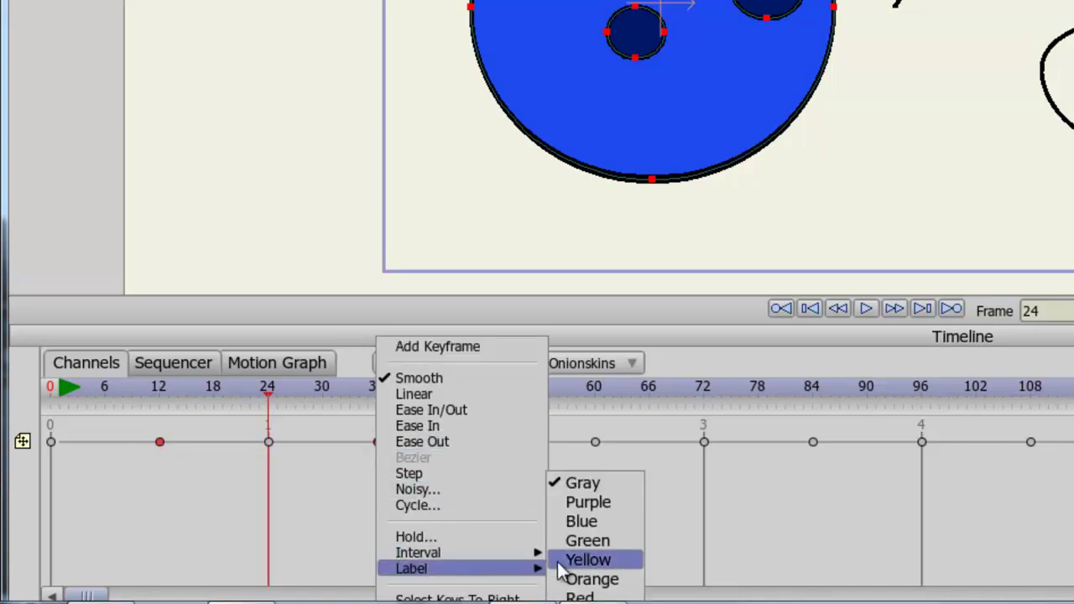
{"action": "left_click", "coordinate": [580, 538]}
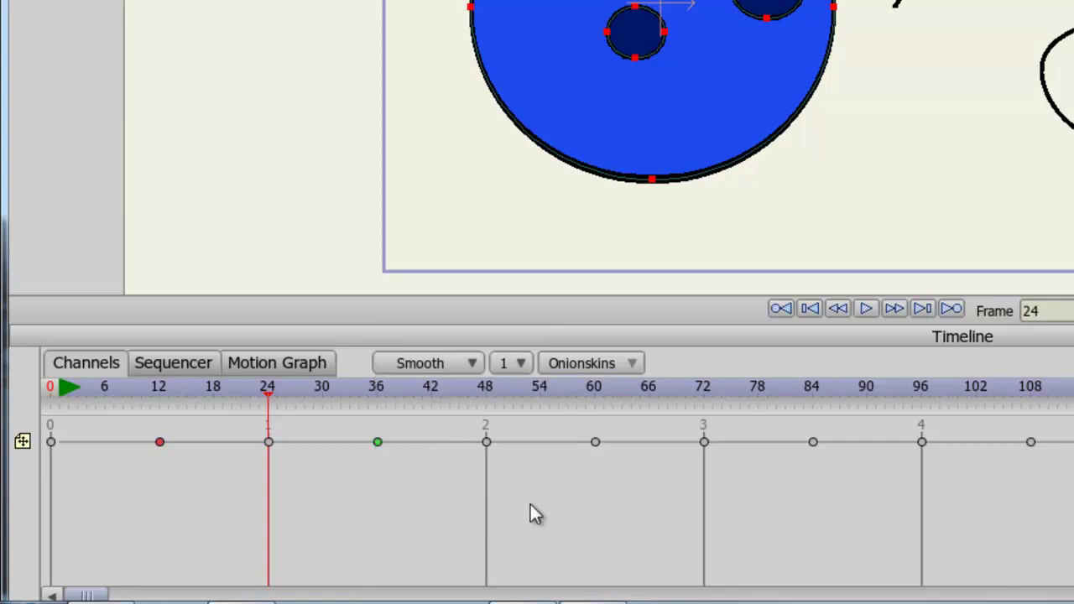
Step: Label the frame-48 keyframe blue and the frame-60 keyframe purple
{"action": "right_click", "coordinate": [486, 442]}
{"action": "mouse_move", "coordinate": [568, 570]}
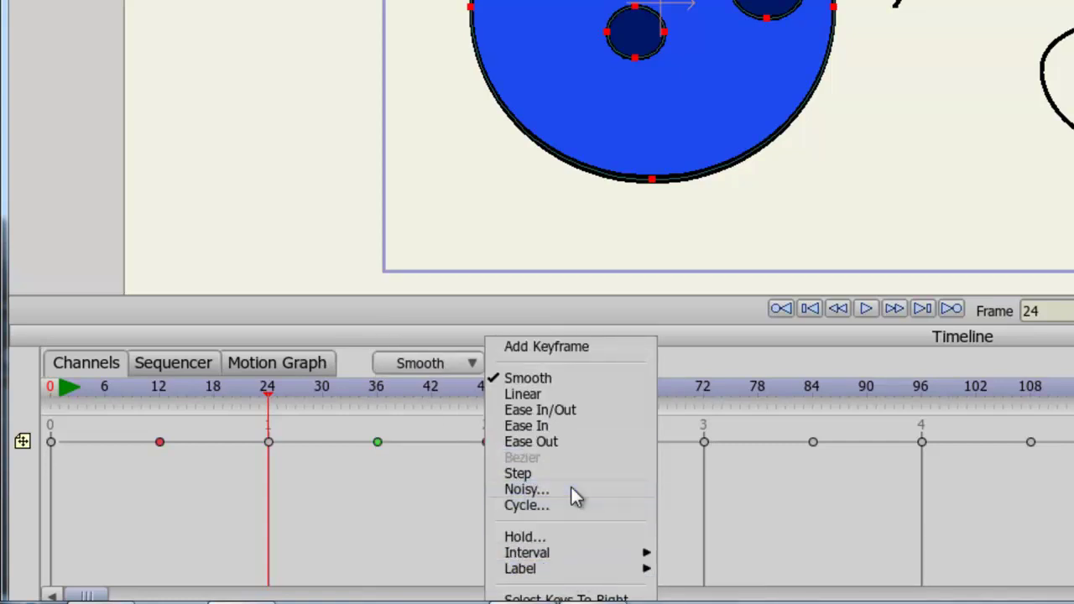
{"action": "key", "text": "Escape"}
{"action": "right_click", "coordinate": [594, 442]}
{"action": "mouse_move", "coordinate": [671, 551]}
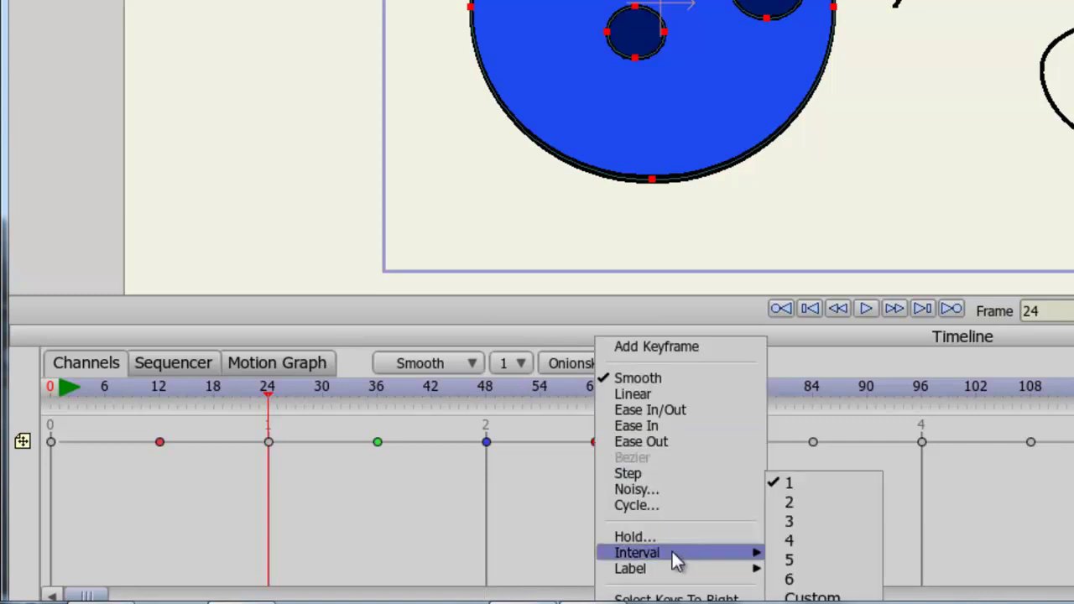
{"action": "mouse_move", "coordinate": [709, 573]}
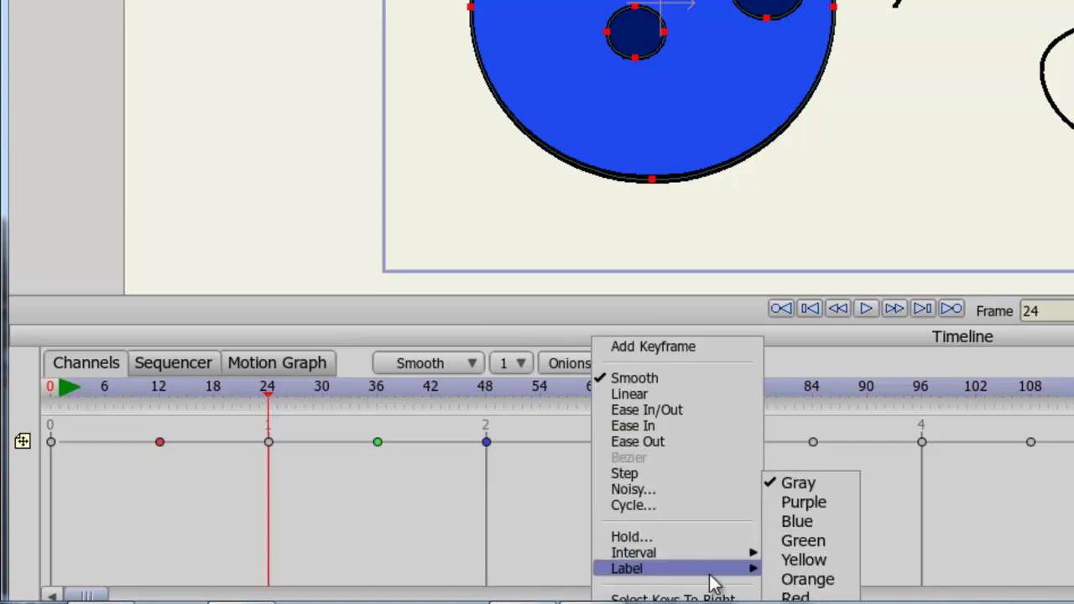
{"action": "left_click", "coordinate": [791, 506]}
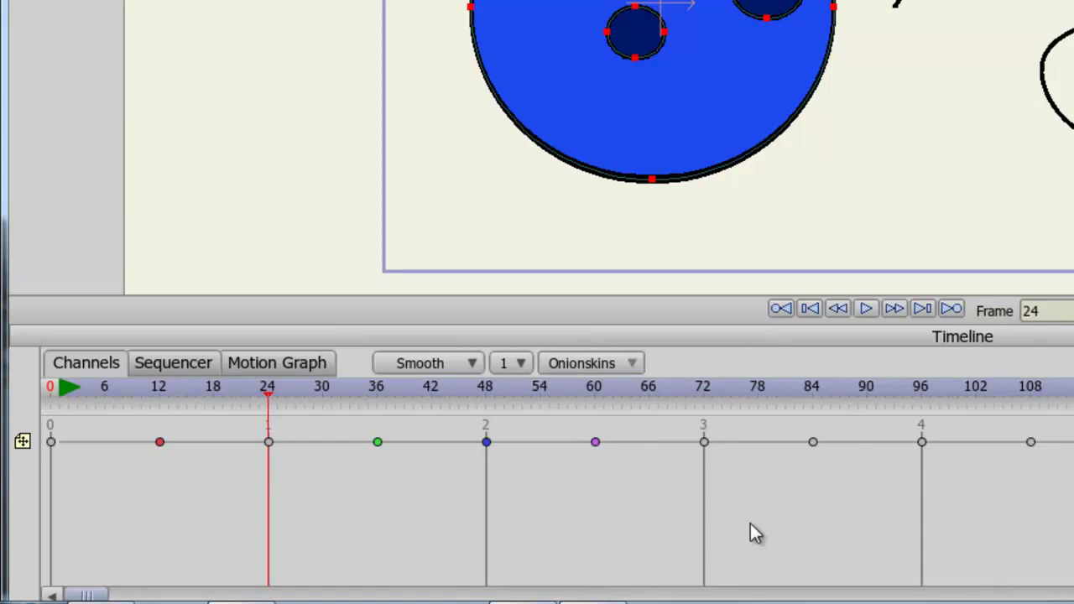
Step: Use Select Keys To Right on frame 12, then drag those keys a few frames later
{"action": "left_click", "coordinate": [156, 394]}
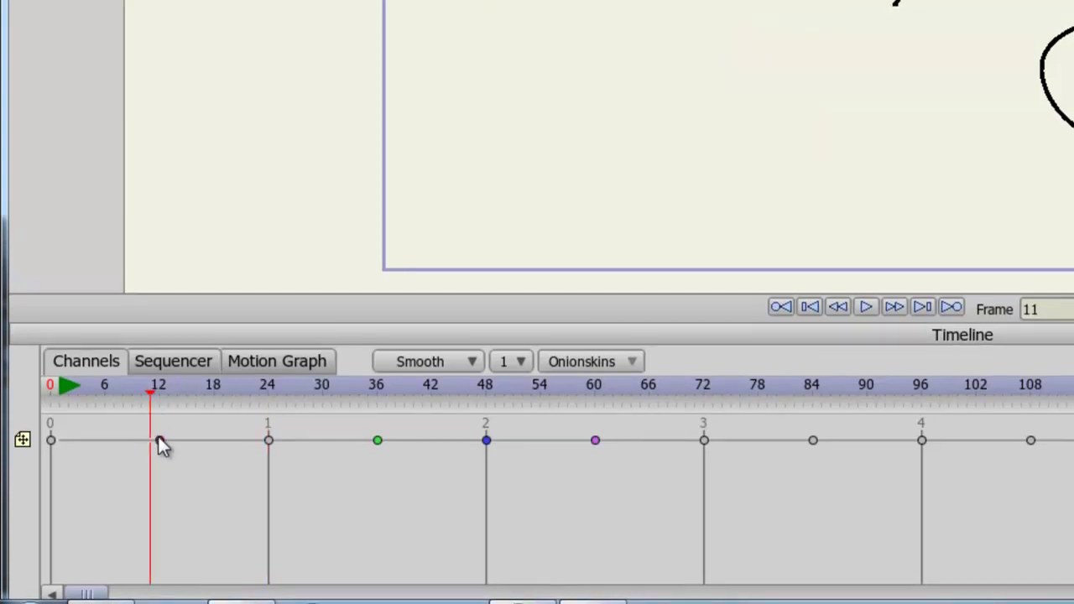
{"action": "right_click", "coordinate": [159, 440]}
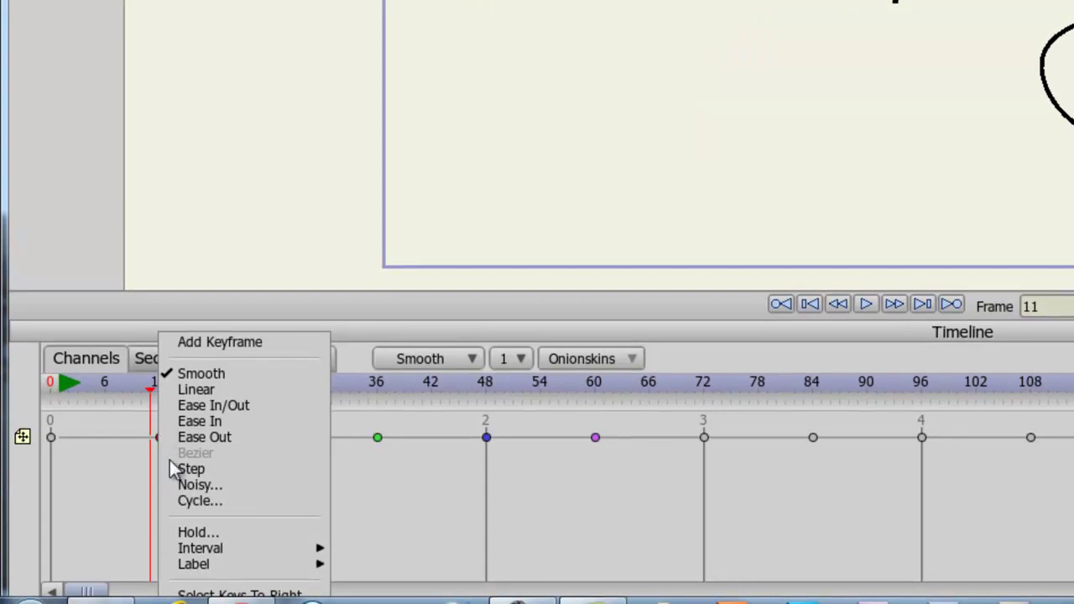
{"action": "left_click", "coordinate": [243, 594]}
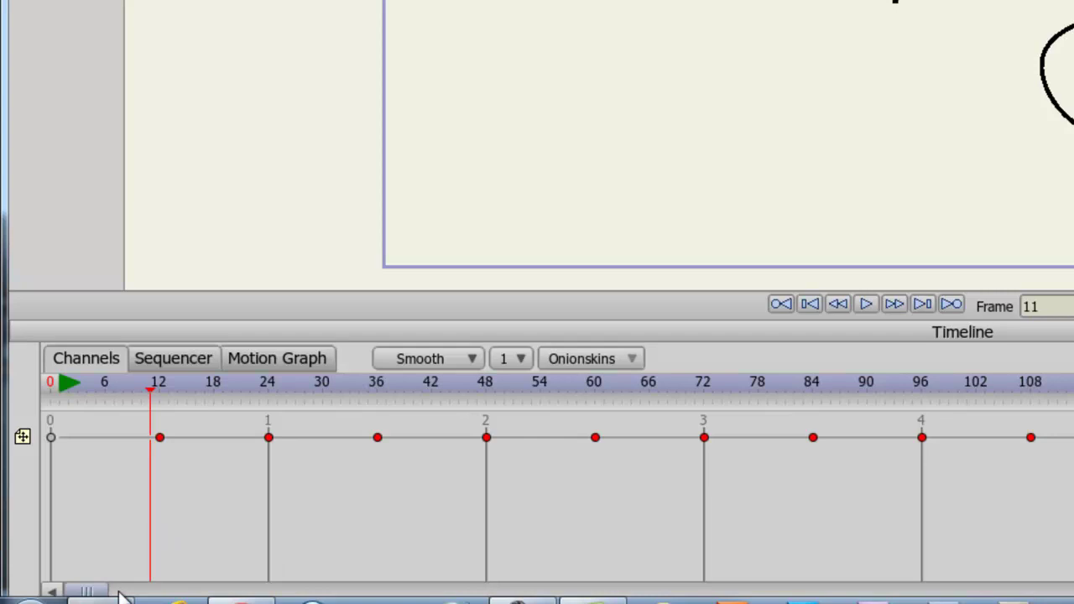
{"action": "left_click_drag", "start_coordinate": [120, 592], "coordinate": [4, 591]}
{"action": "mouse_move", "coordinate": [167, 437]}
{"action": "left_mouse_down"}
{"action": "mouse_move", "coordinate": [767, 410]}
{"action": "mouse_move", "coordinate": [1015, 437]}
{"action": "mouse_move", "coordinate": [669, 451]}
{"action": "mouse_move", "coordinate": [73, 444]}
{"action": "mouse_move", "coordinate": [185, 437]}
{"action": "left_mouse_up"}
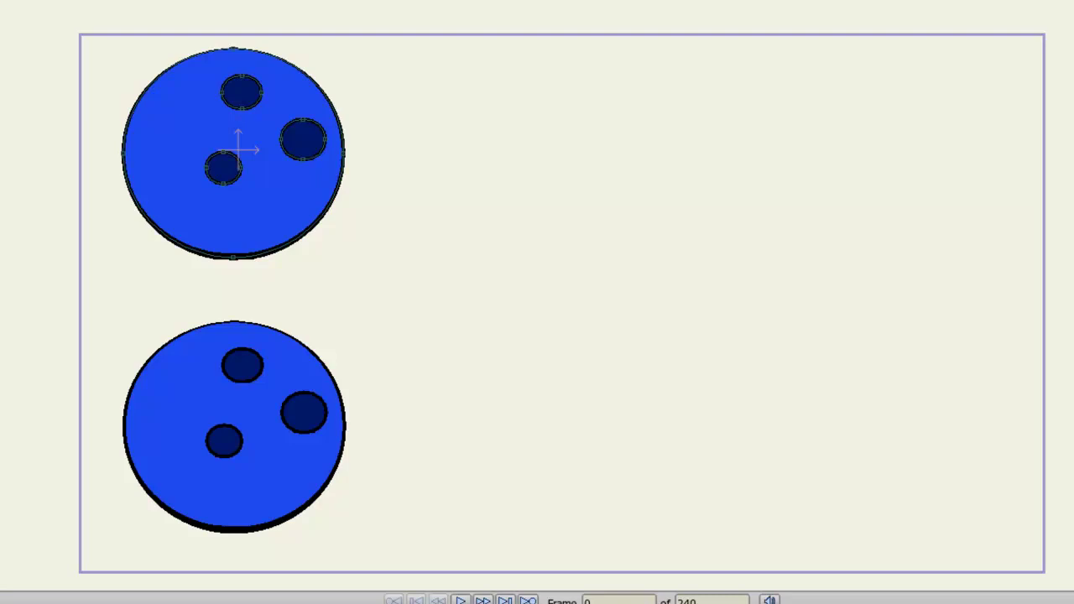
Step: Play the bowling balls' animation, stop it, and rewind to frame 0
{"action": "left_click", "coordinate": [461, 600]}
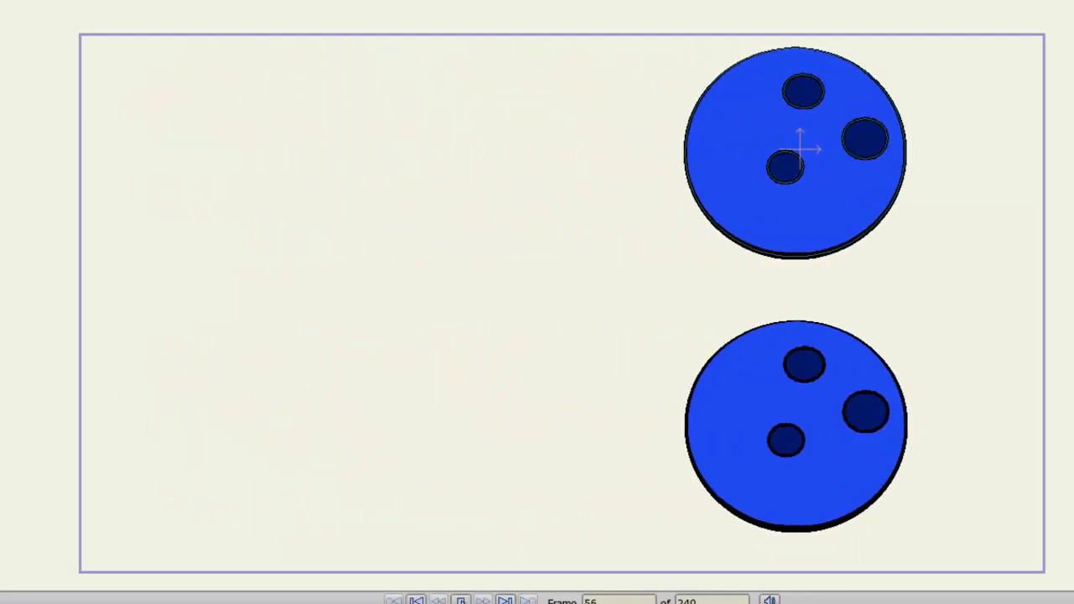
{"action": "key", "text": "Return"}
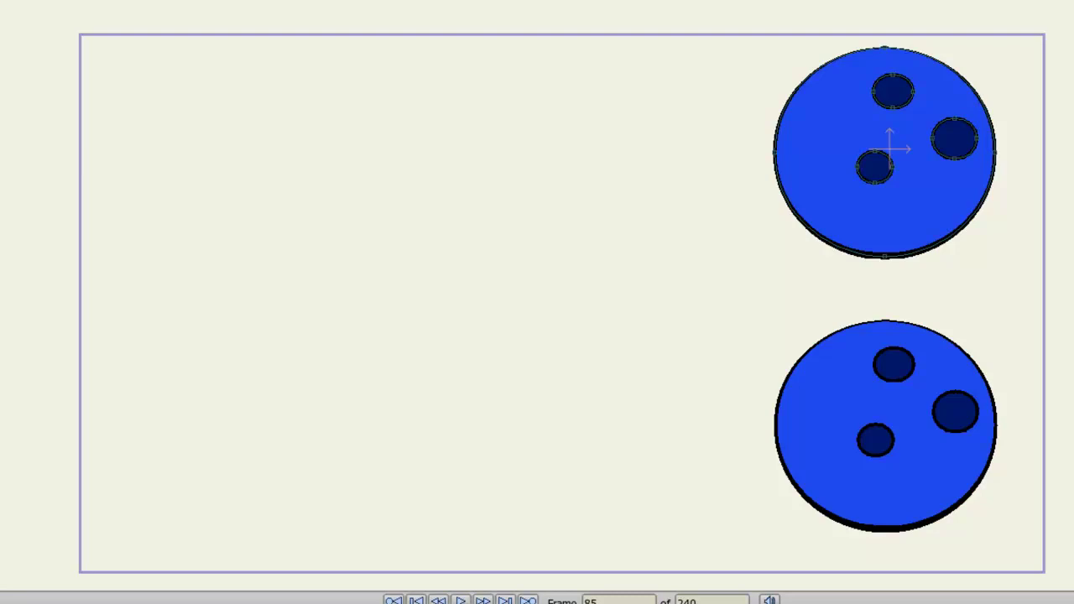
{"action": "key", "text": "ctrl+alt+r"}
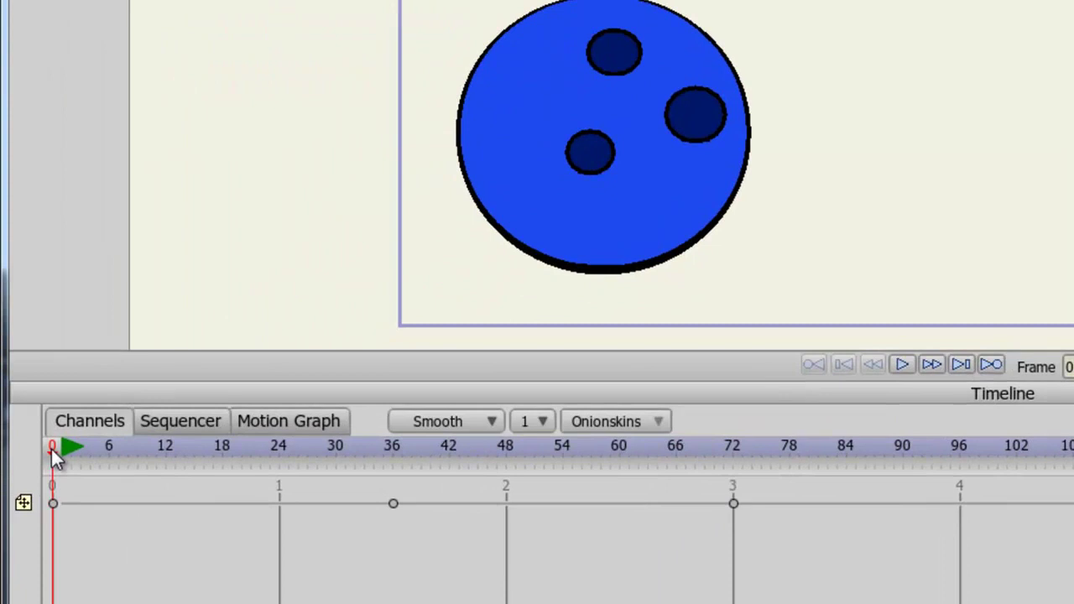
Step: Select all of the ball's keyframes and set their interval to 3
{"action": "left_click_drag", "start_coordinate": [805, 544], "coordinate": [51, 499]}
{"action": "right_click", "coordinate": [393, 504]}
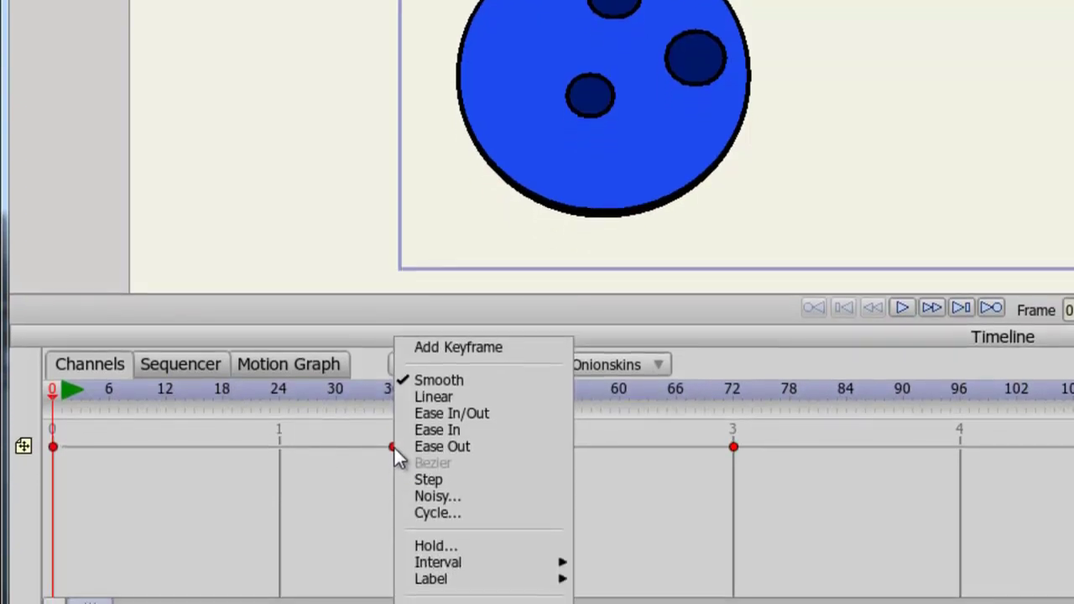
{"action": "mouse_move", "coordinate": [520, 566]}
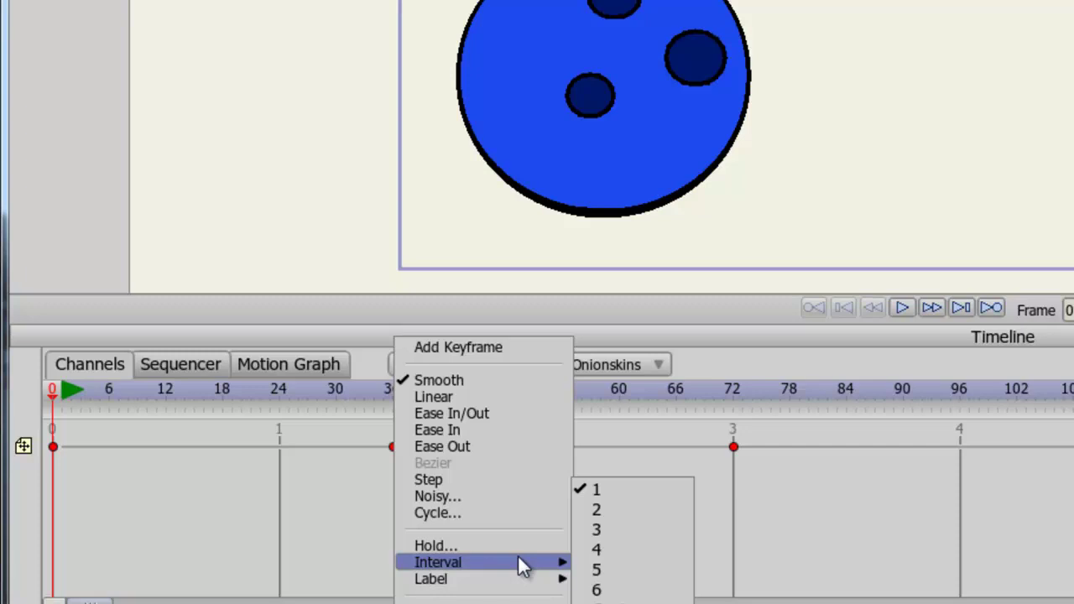
{"action": "left_click", "coordinate": [613, 531]}
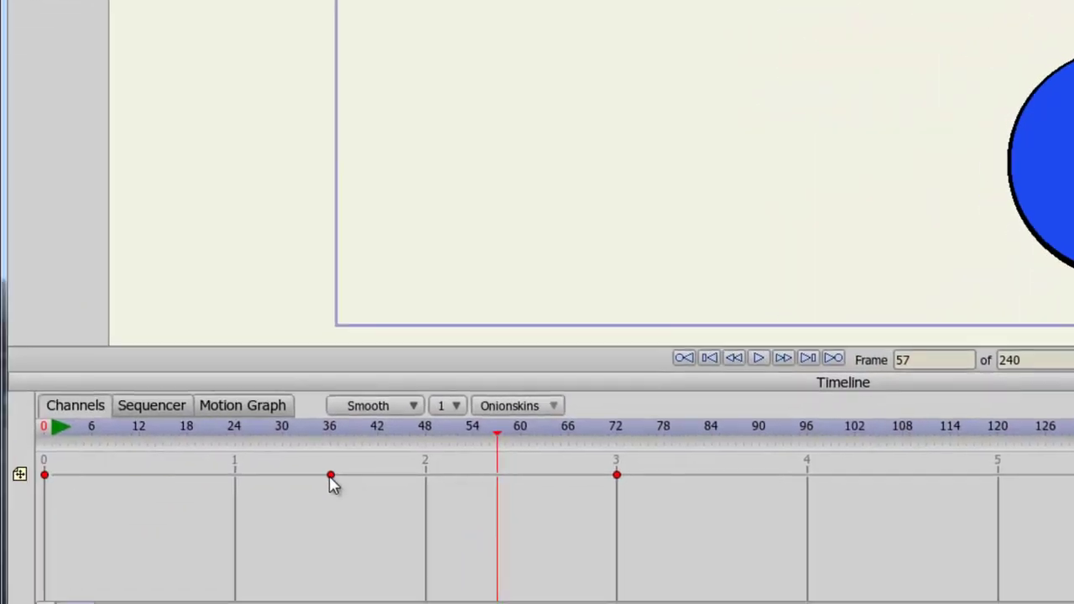
Step: Change the selected keyframes' interval again from their right-click menu
{"action": "right_click", "coordinate": [329, 475]}
{"action": "mouse_move", "coordinate": [411, 573]}
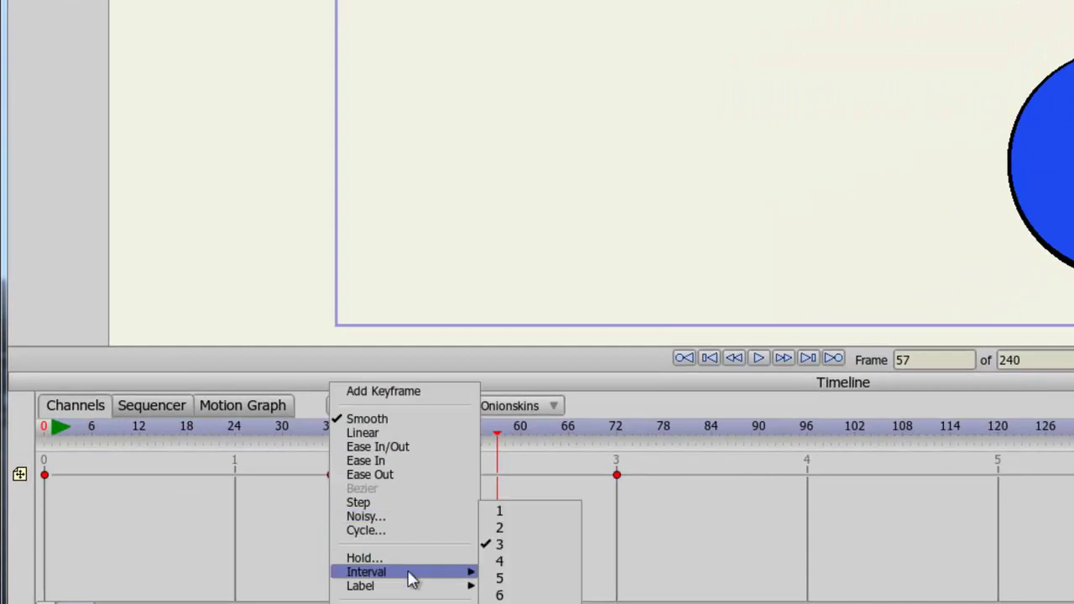
{"action": "left_click", "coordinate": [499, 595]}
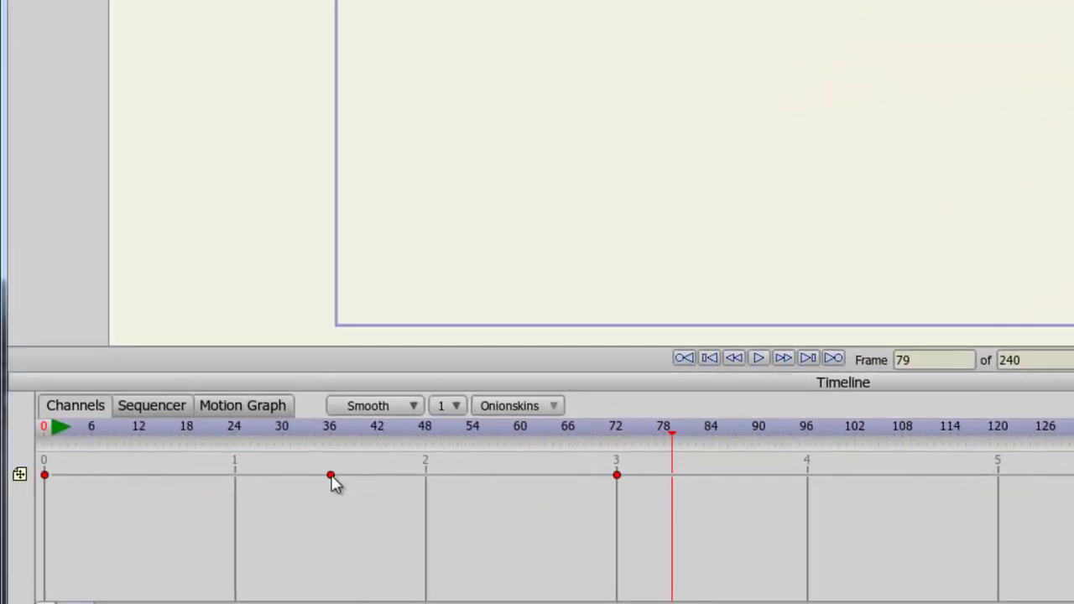
Step: Set the keyframe interval back to 1, then reopen the frame-36 key's menu
{"action": "right_click", "coordinate": [338, 474]}
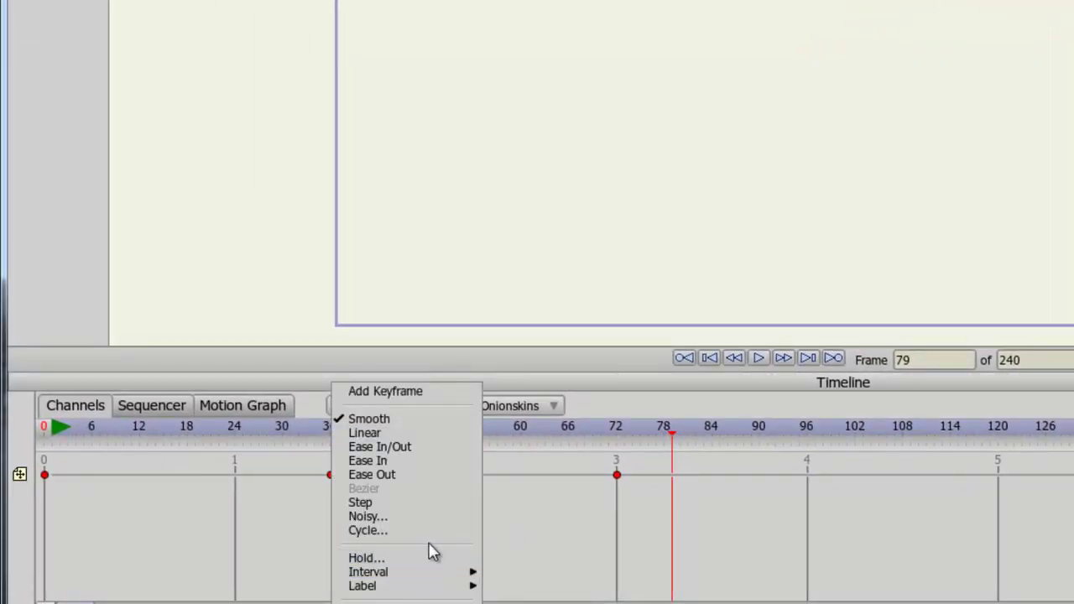
{"action": "mouse_move", "coordinate": [462, 575]}
{"action": "left_click", "coordinate": [504, 513]}
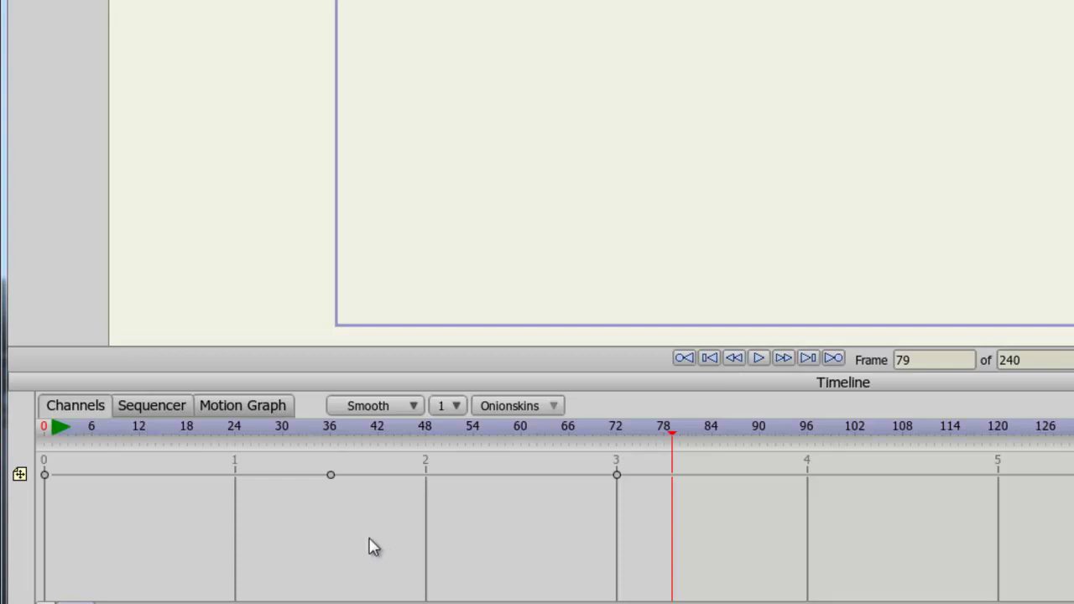
{"action": "right_click", "coordinate": [332, 475]}
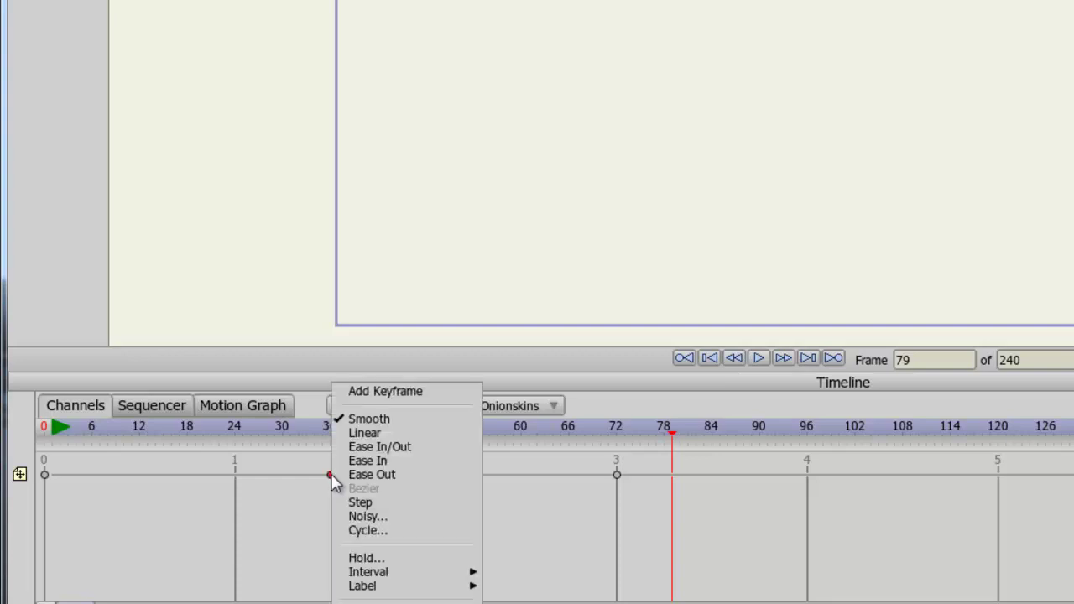
{"action": "mouse_move", "coordinate": [408, 574]}
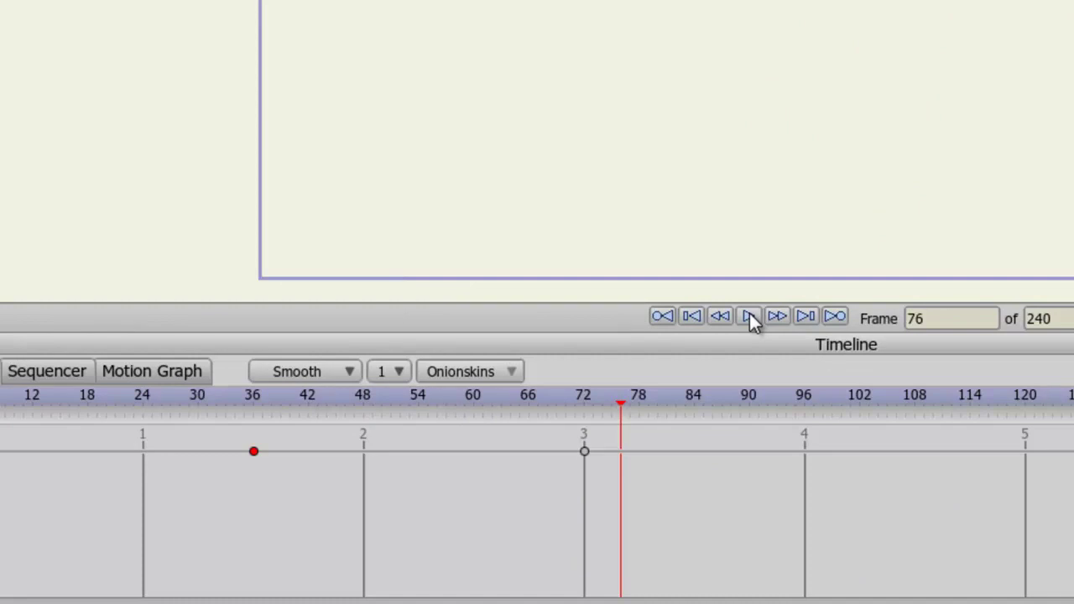
Step: Make new keys default to Ease In interpolation with an interval of 5
{"action": "left_click", "coordinate": [349, 373]}
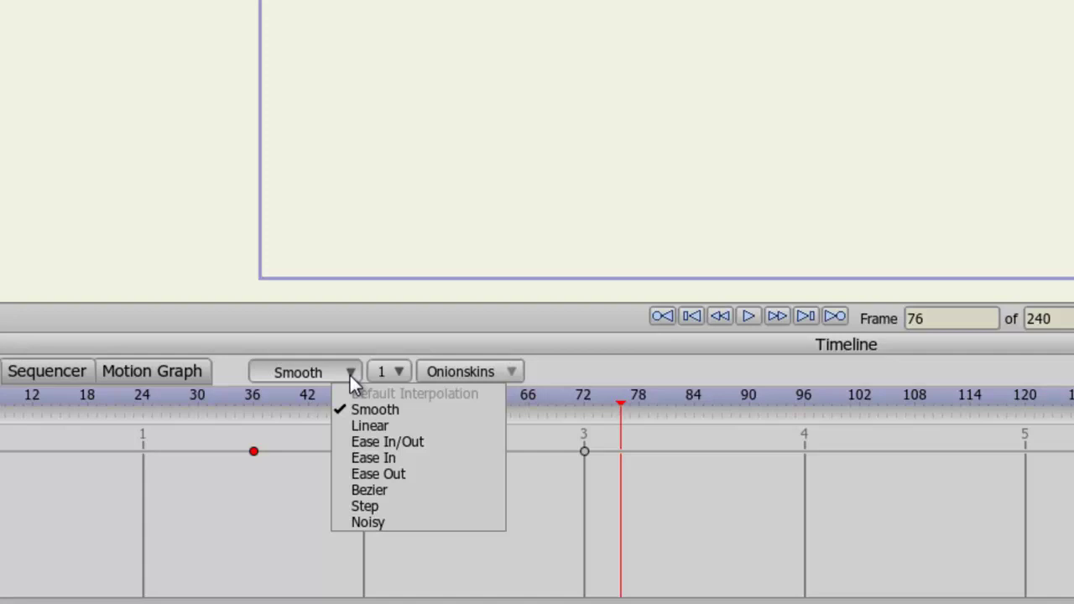
{"action": "left_click", "coordinate": [387, 457]}
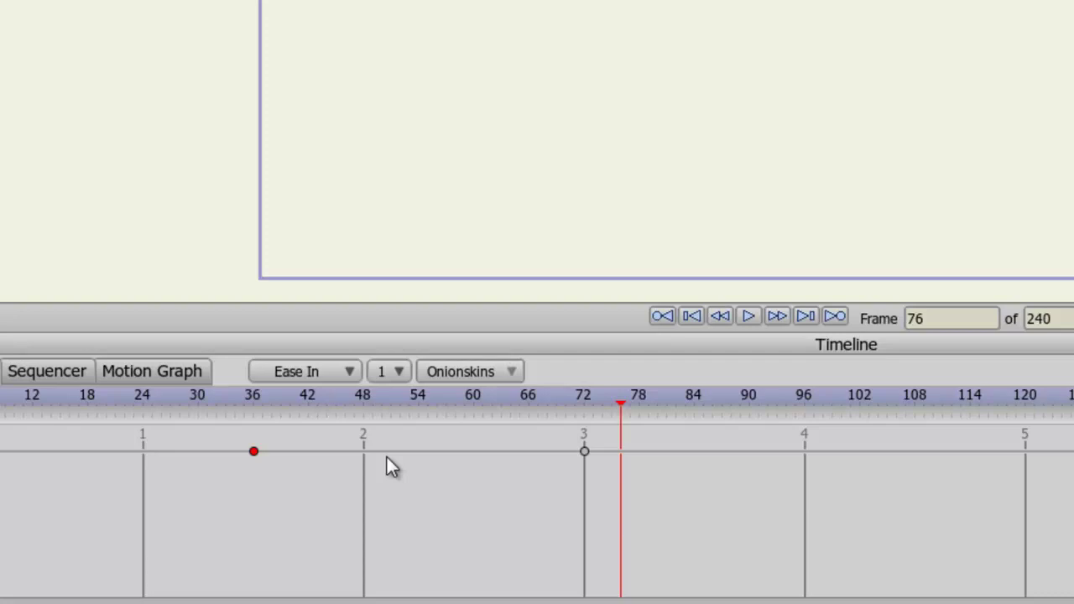
{"action": "left_click", "coordinate": [398, 373]}
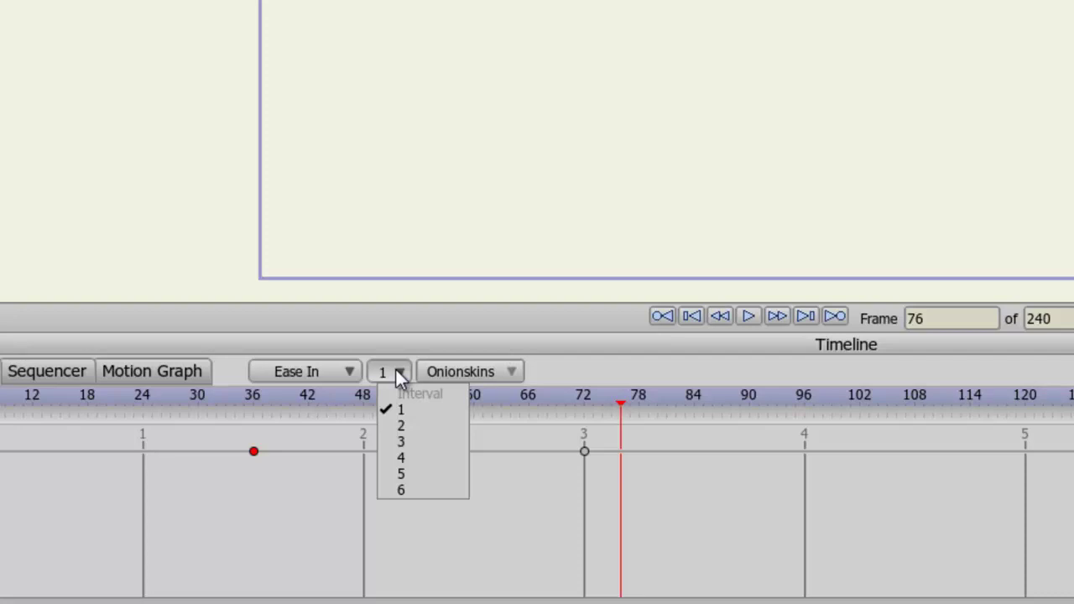
{"action": "left_click", "coordinate": [401, 473]}
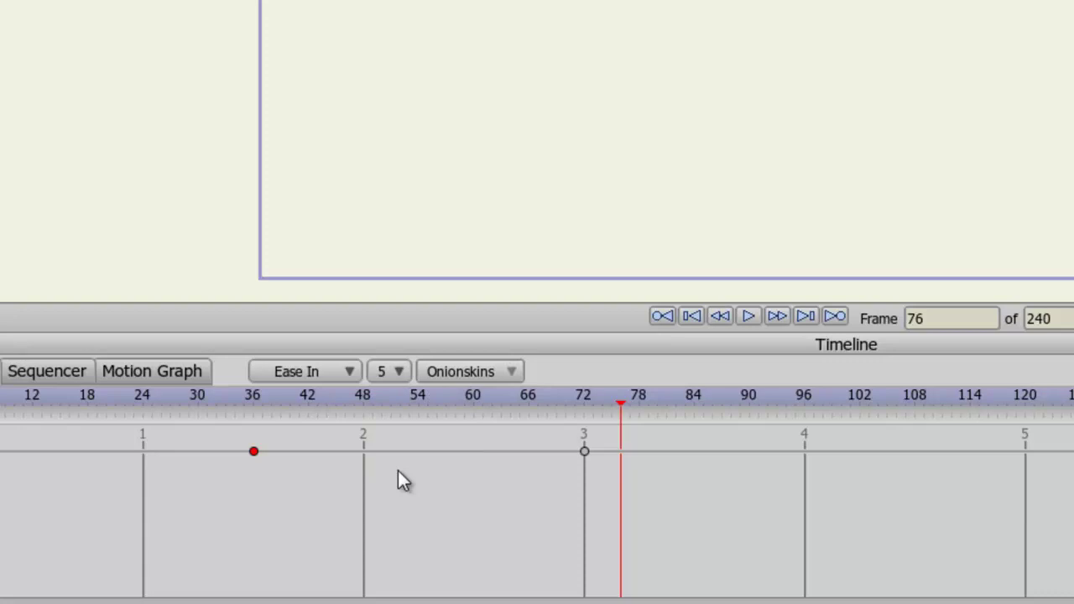
Step: Key the upper ball moving left at frame 96 and down-left at frame 144
{"action": "left_click", "coordinate": [805, 399]}
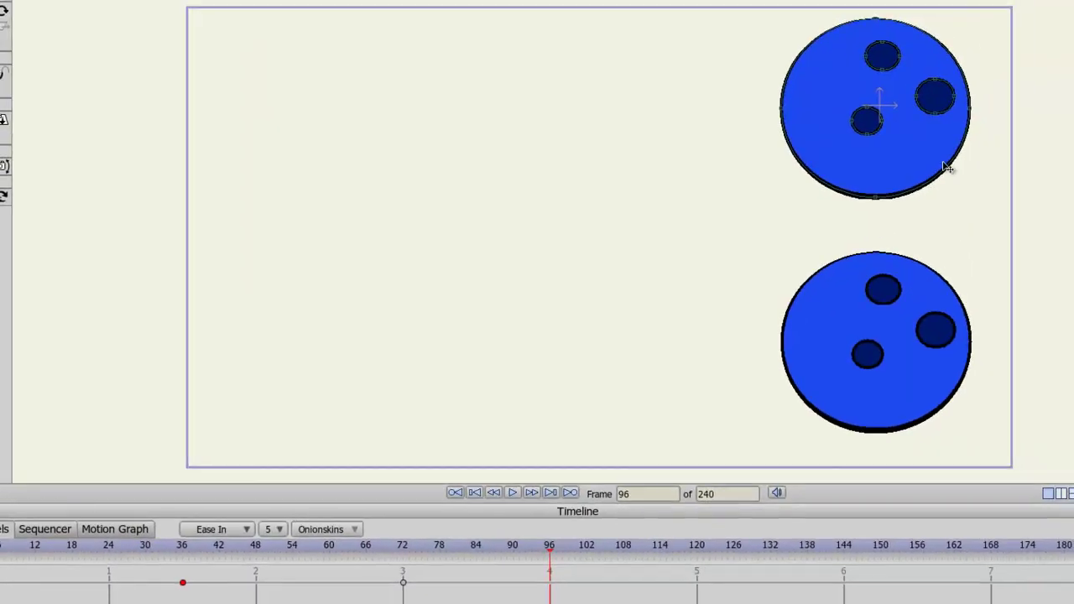
{"action": "left_click_drag", "start_coordinate": [946, 162], "coordinate": [746, 185]}
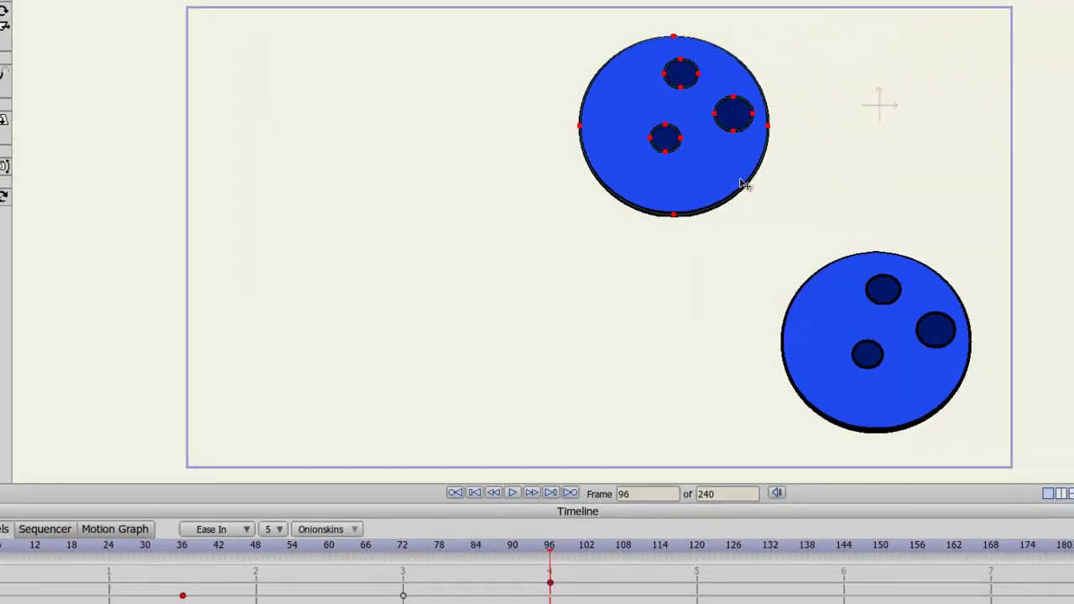
{"action": "left_click", "coordinate": [843, 545]}
{"action": "left_click_drag", "start_coordinate": [666, 131], "coordinate": [590, 311]}
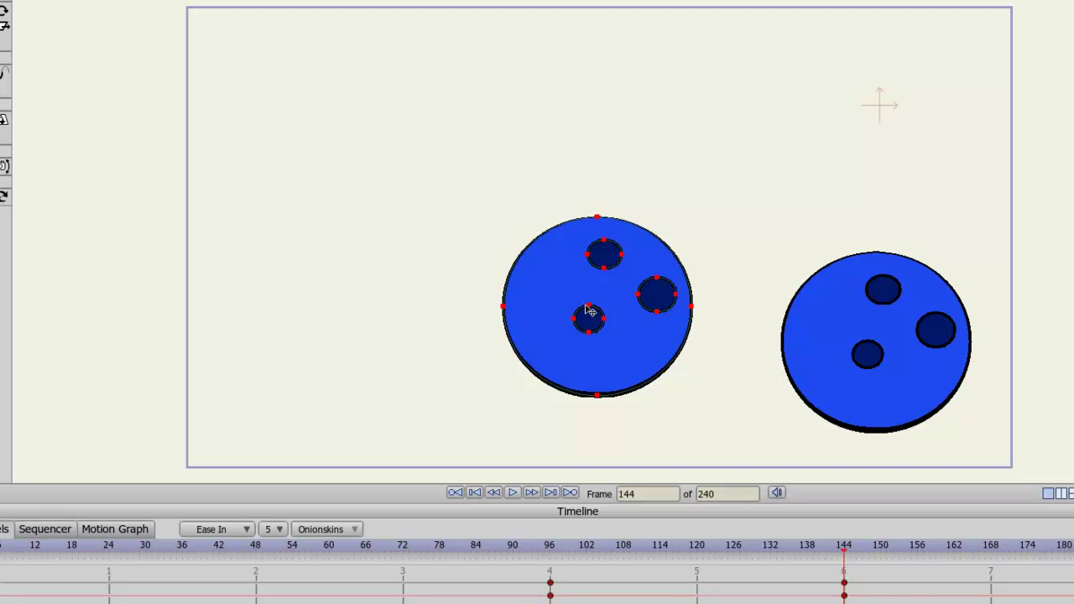
Step: Switch to the Motion Graph, enlarge its scale, and scrub back to frame 43
{"action": "left_click", "coordinate": [147, 529]}
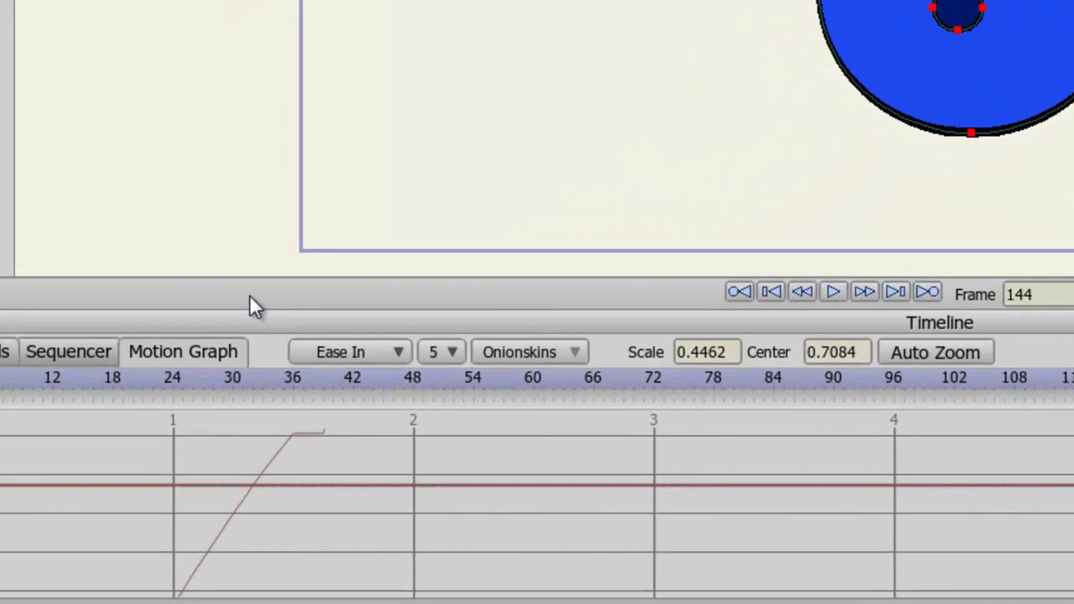
{"action": "scroll", "coordinate": [385, 454], "scroll_direction": "up", "scroll_amount": 3}
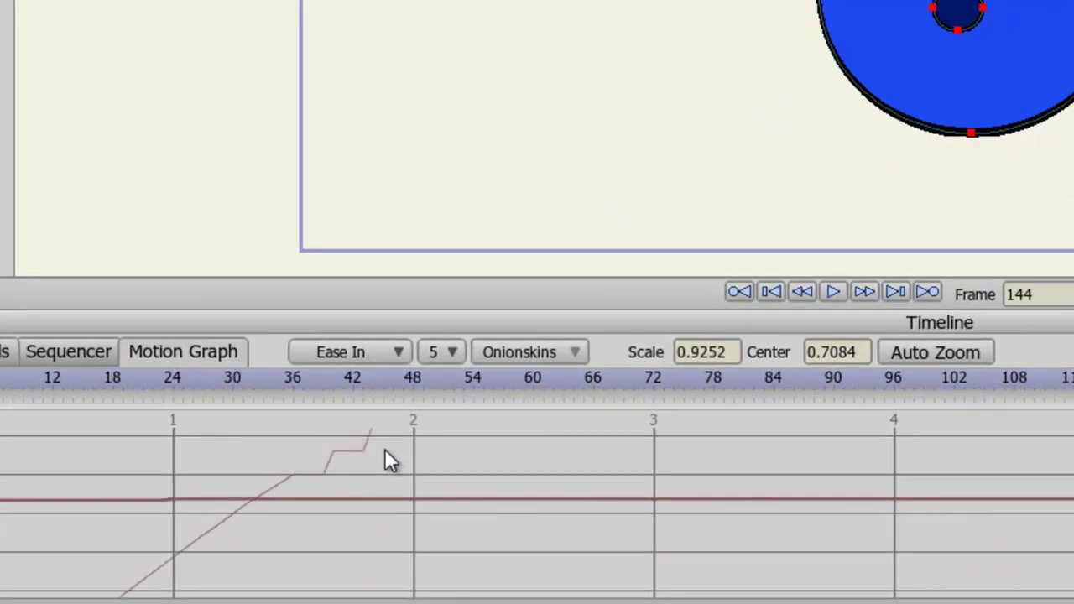
{"action": "scroll", "coordinate": [385, 454], "scroll_direction": "up", "scroll_amount": 3}
{"action": "scroll", "coordinate": [385, 453], "scroll_direction": "down", "scroll_amount": 1}
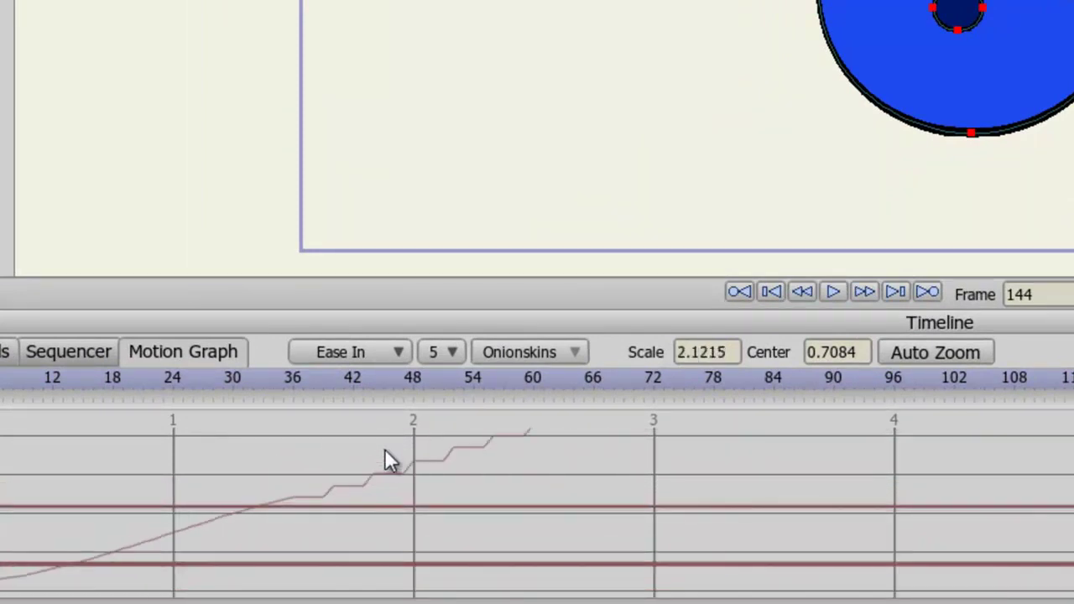
{"action": "scroll", "coordinate": [385, 454], "scroll_direction": "up", "scroll_amount": 1}
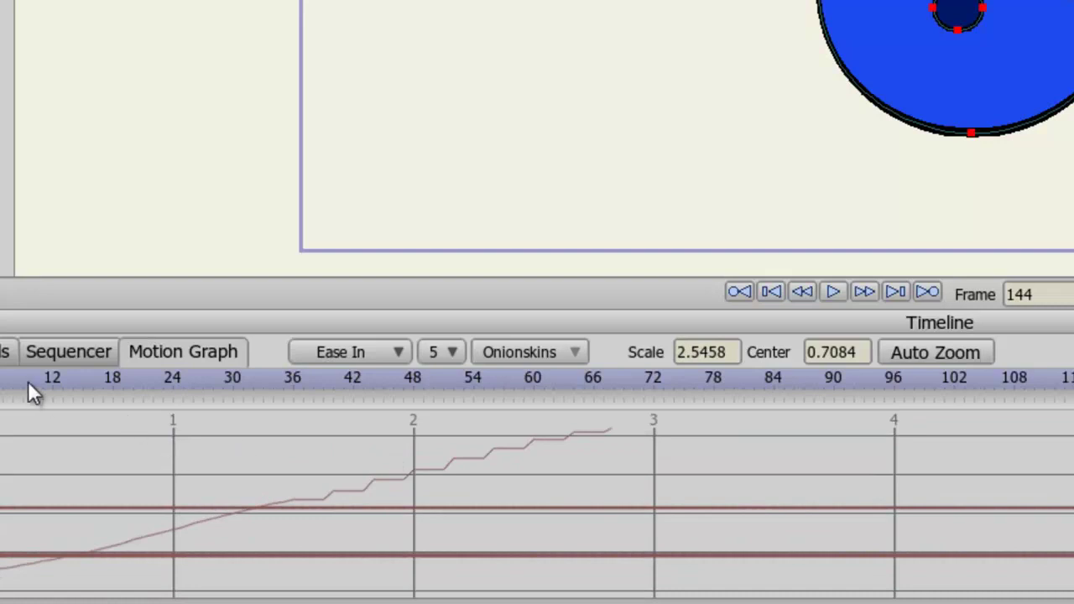
{"action": "left_click_drag", "start_coordinate": [27, 383], "coordinate": [370, 391]}
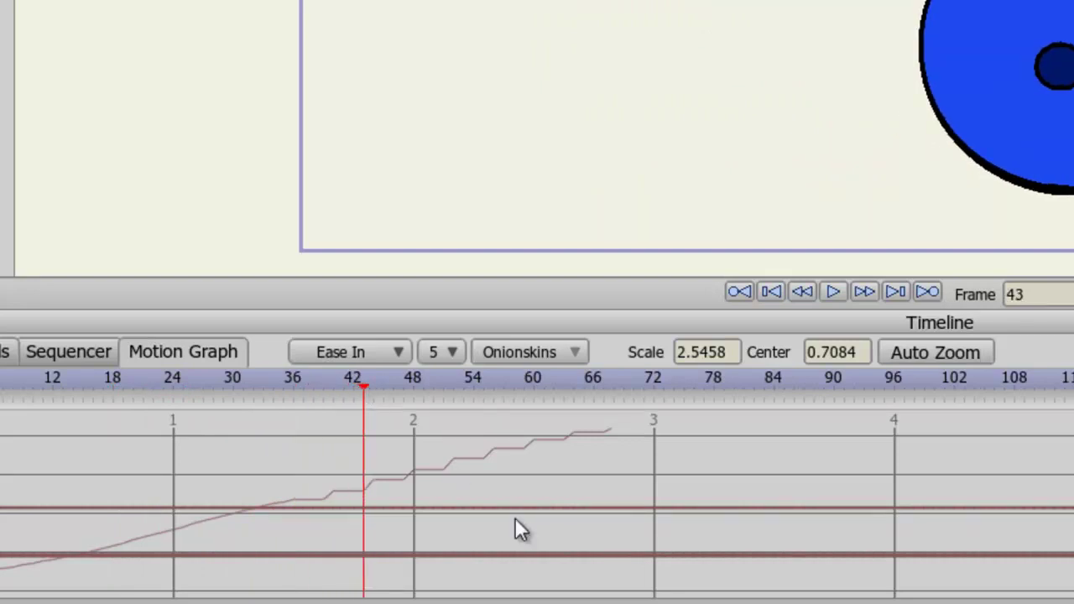